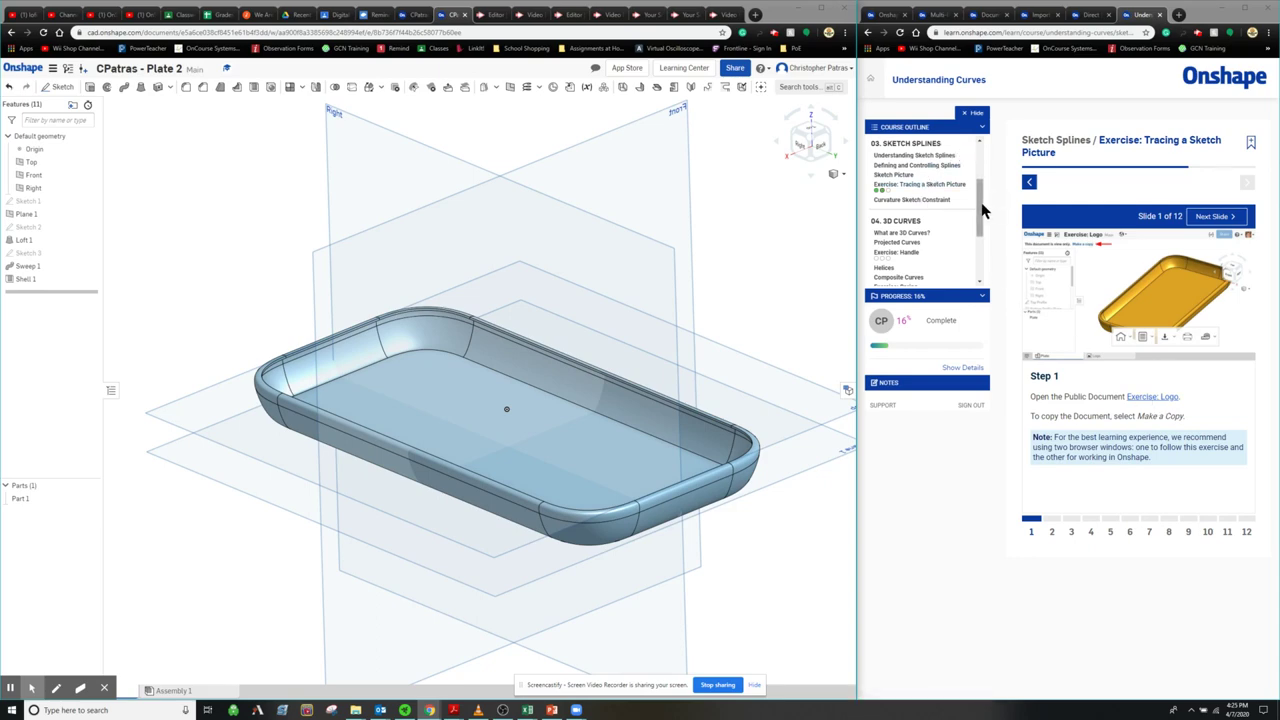
- Find the Exercise: Logo link in the course outline and open the public document
scroll(984, 196, up, 1)
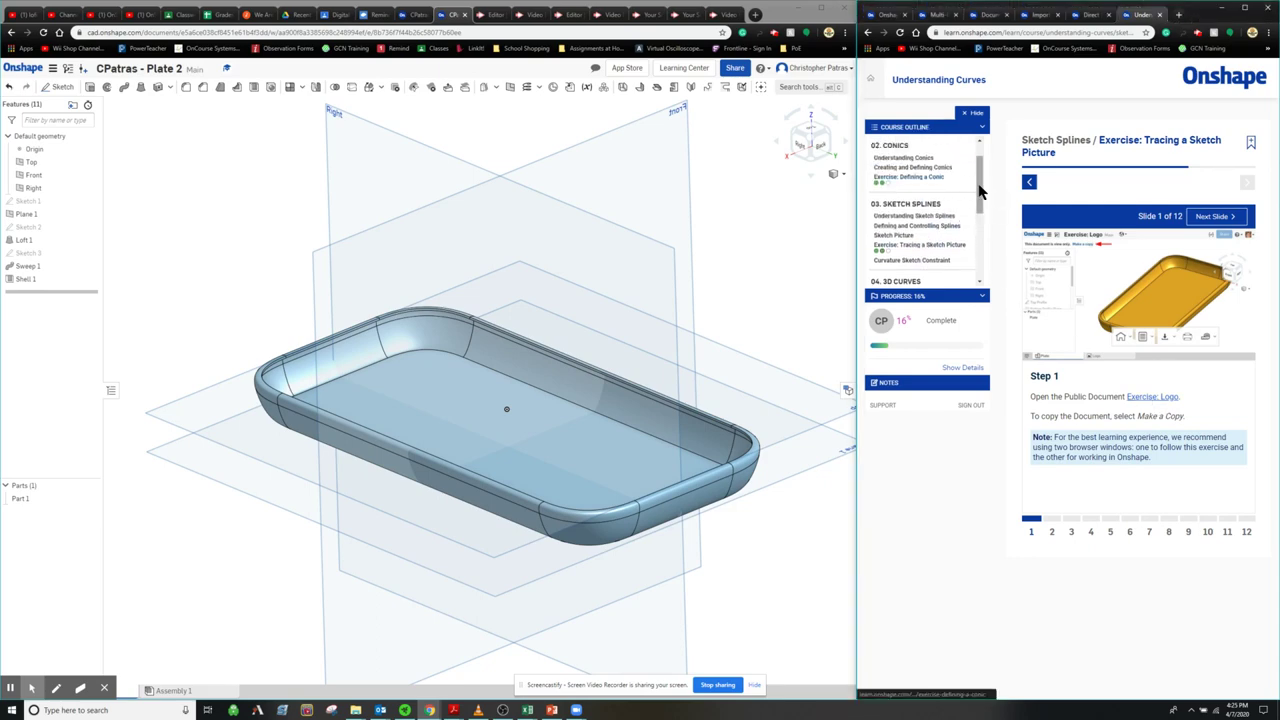
scroll(978, 195, down, 1)
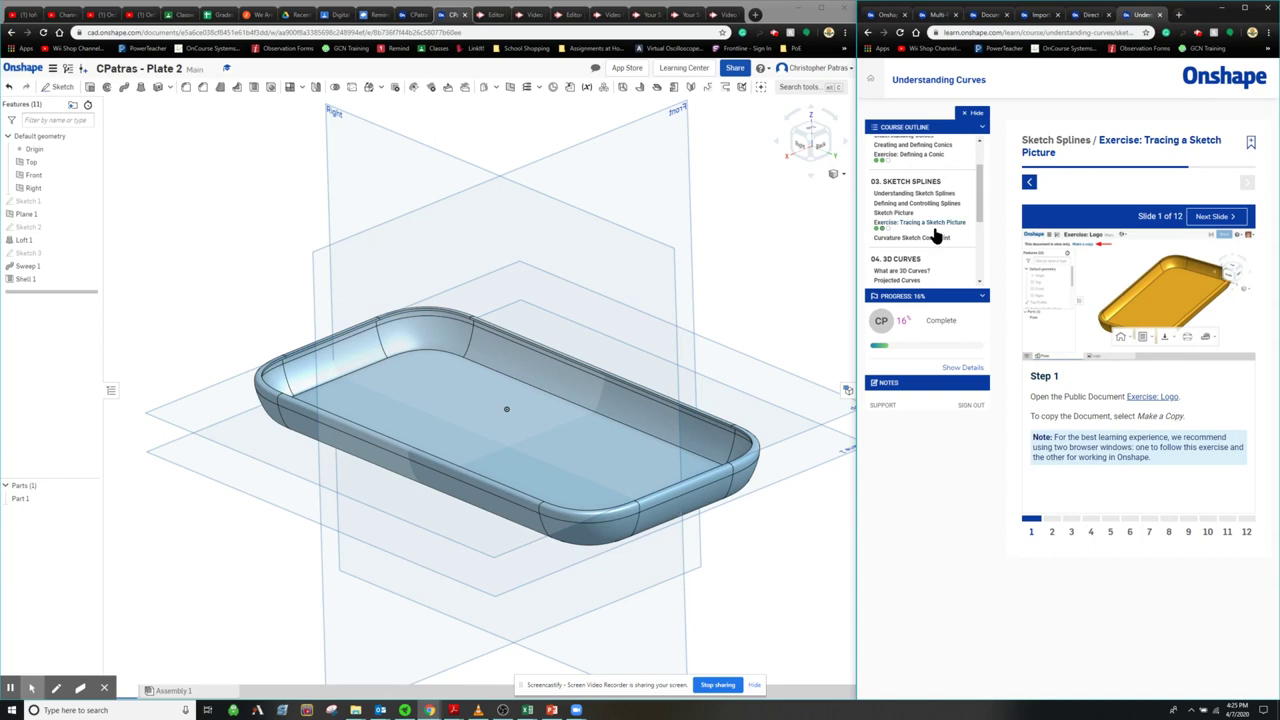
click(1143, 398)
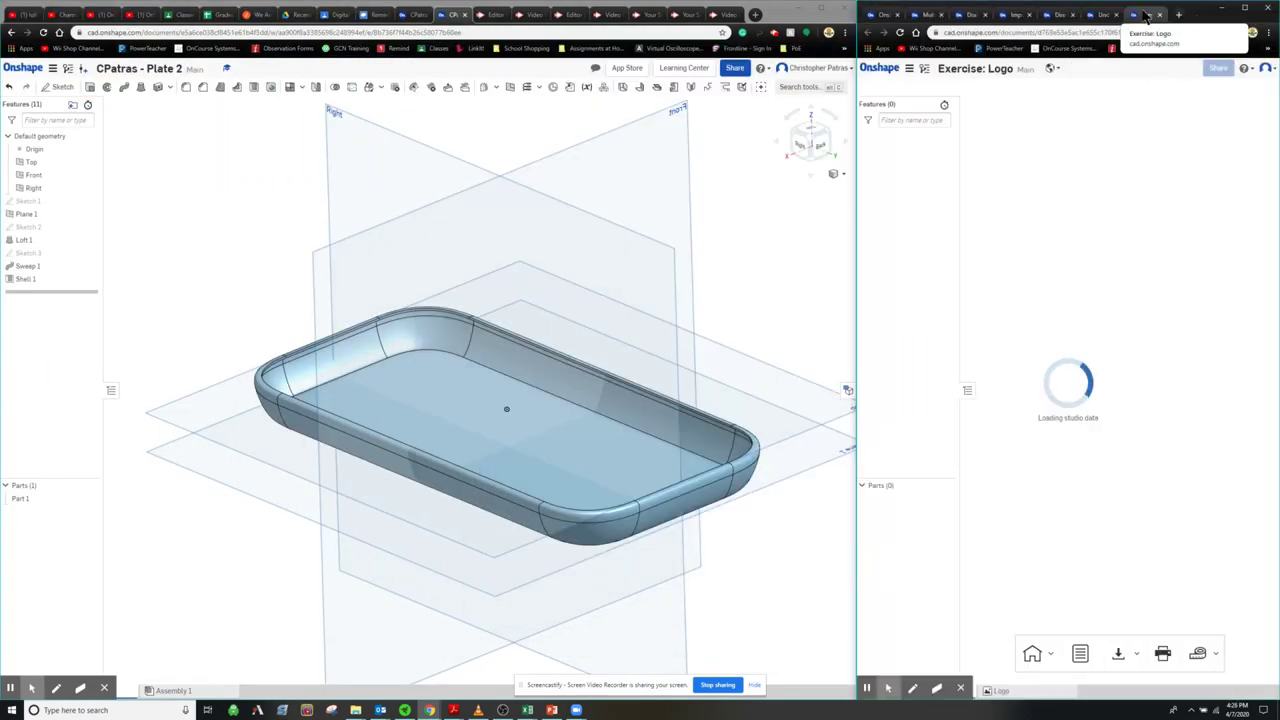
- Move the document into its own window and make an editable copy prefixed with the user's name
drag(1145, 14, 500, 14)
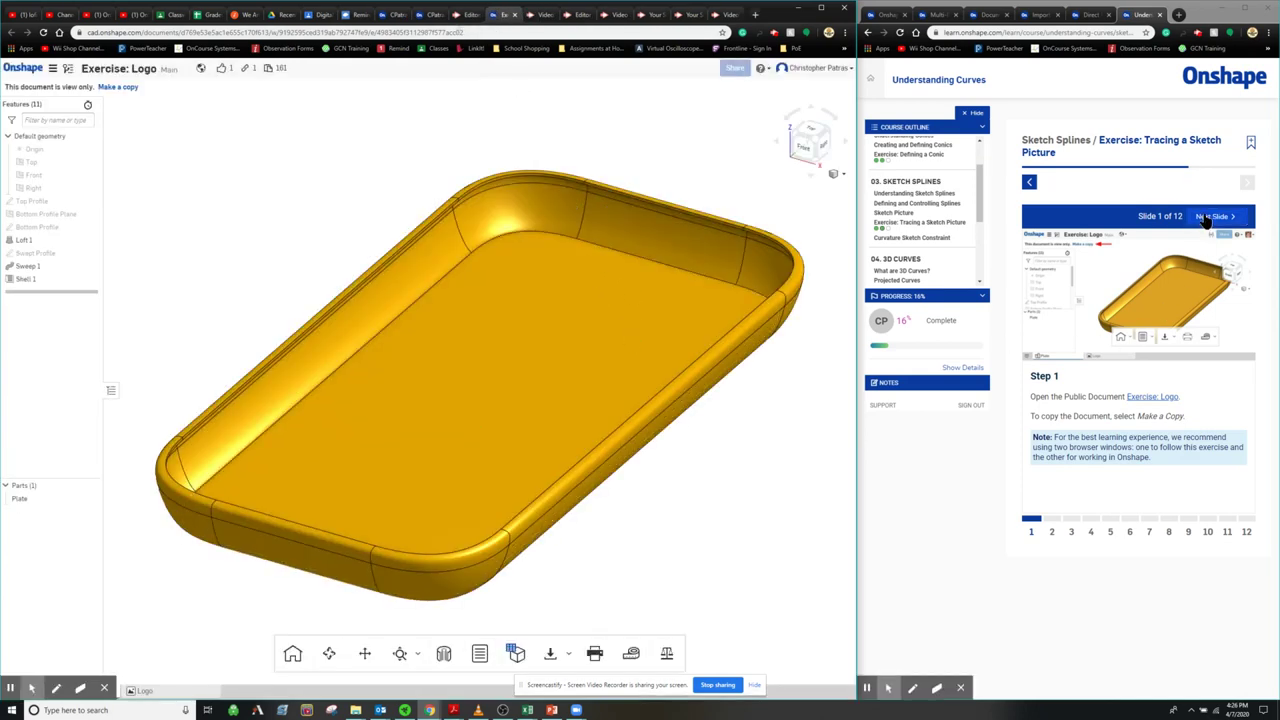
click(110, 87)
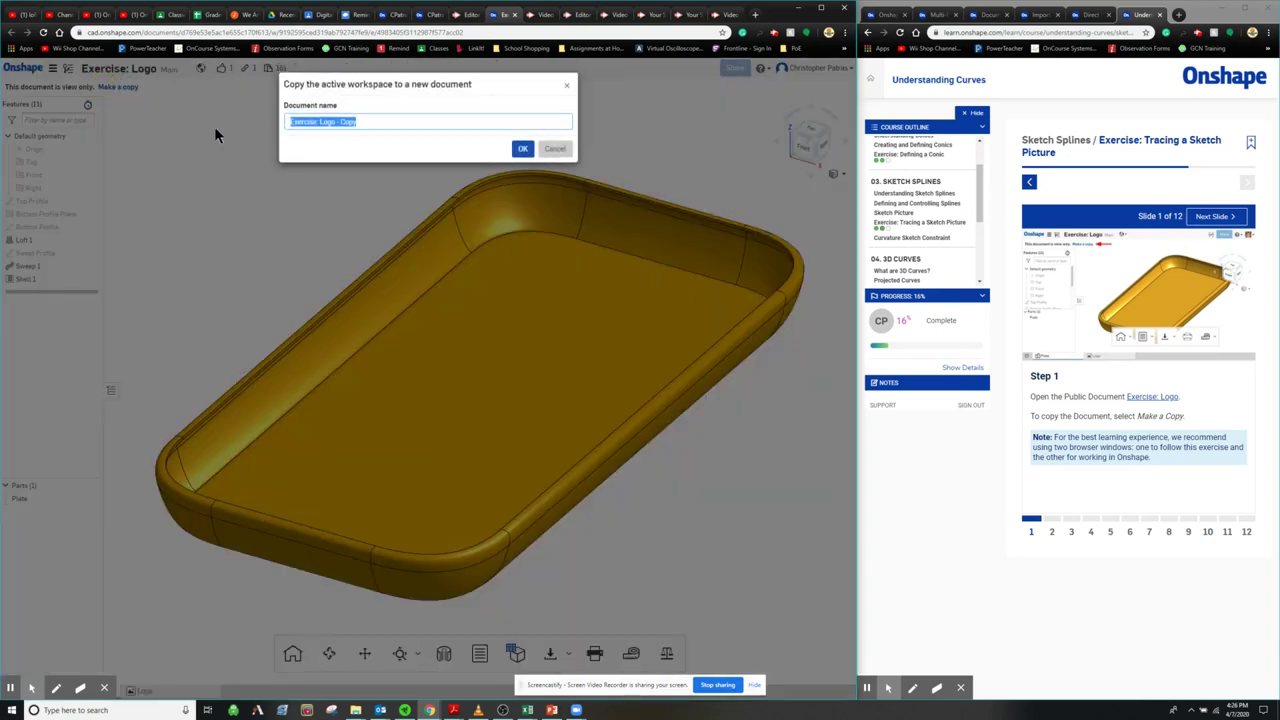
click(390, 124)
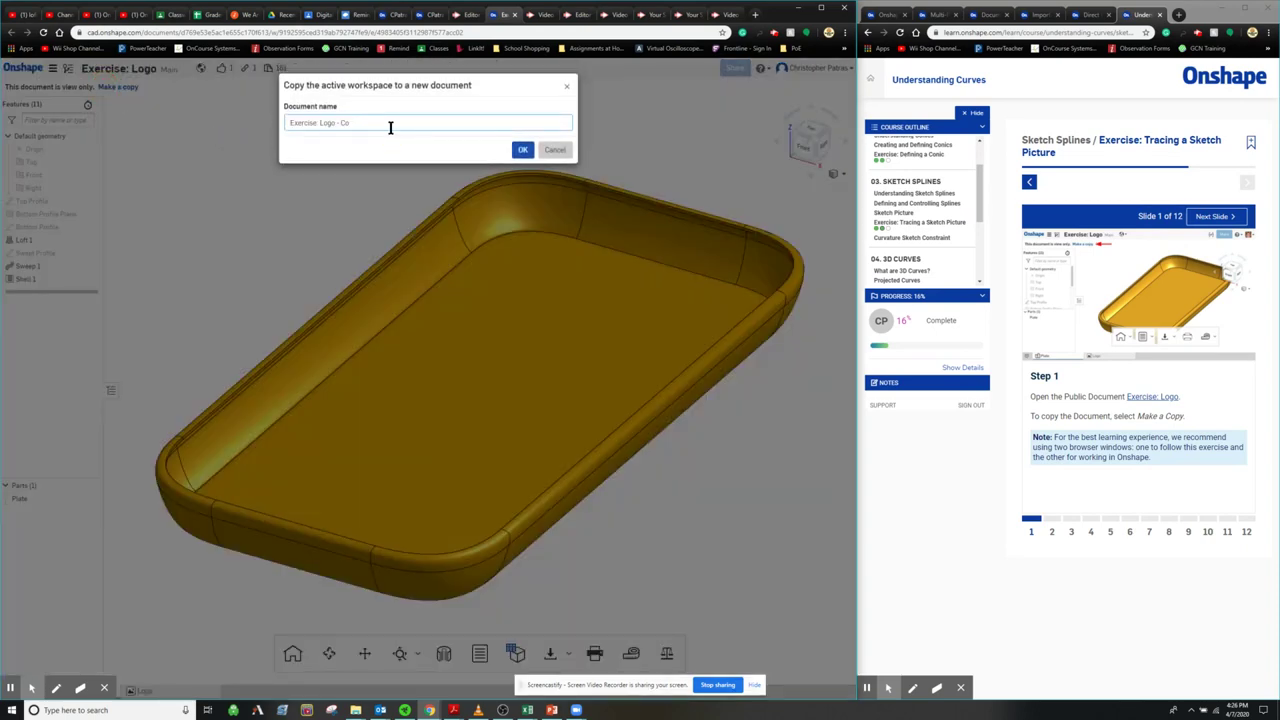
click(290, 122)
text(Patras -)
click(524, 150)
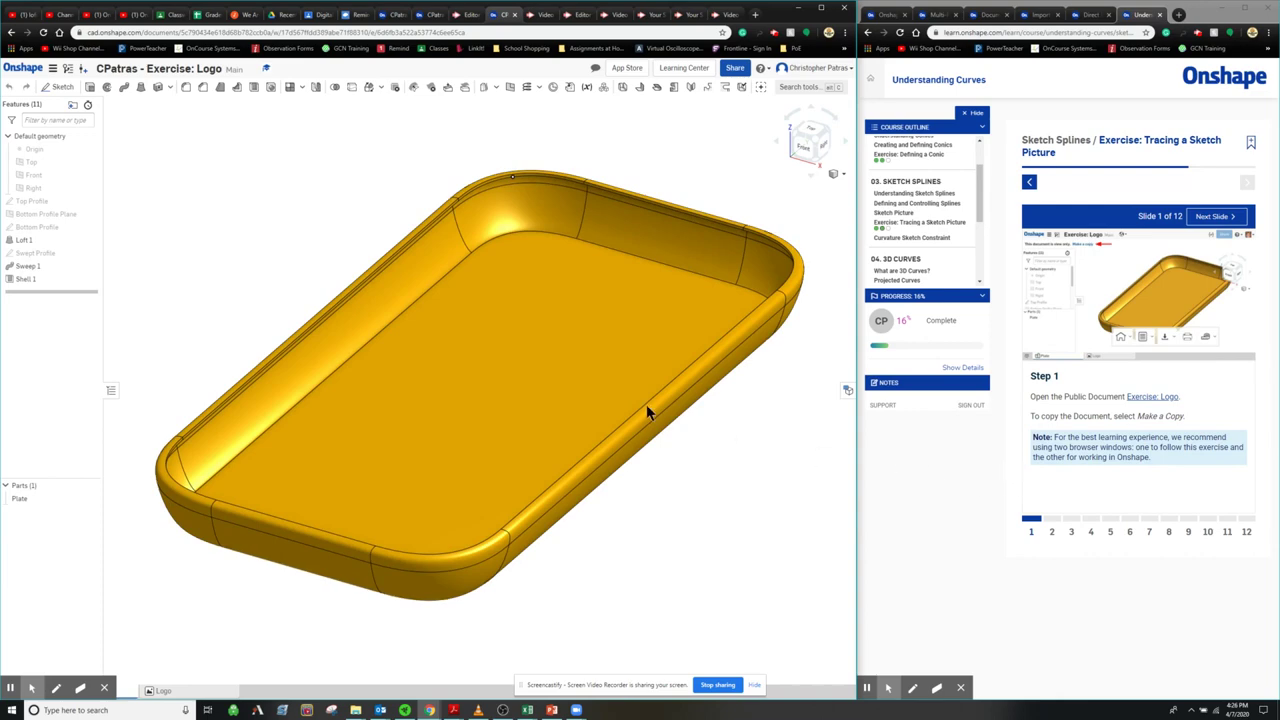
- Start Sketch 1 on the plate's top face in Top view and open the Insert menu
click(1210, 224)
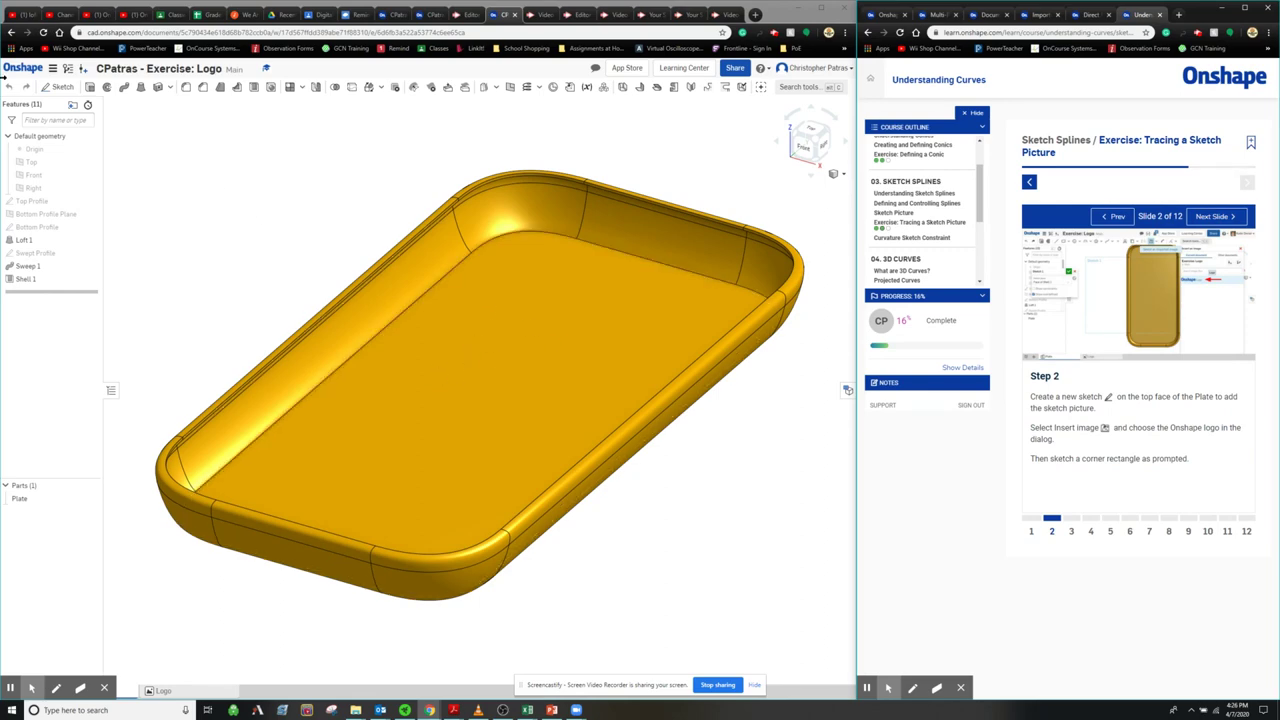
click(59, 87)
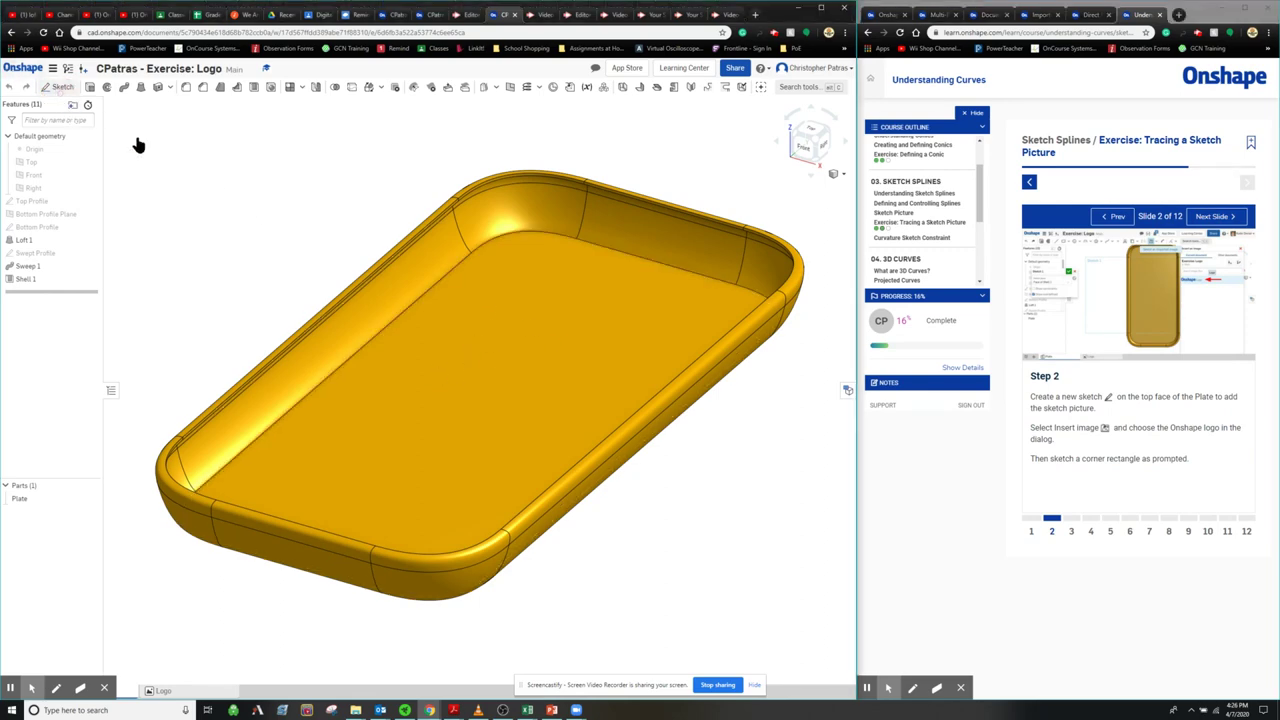
click(471, 357)
click(810, 127)
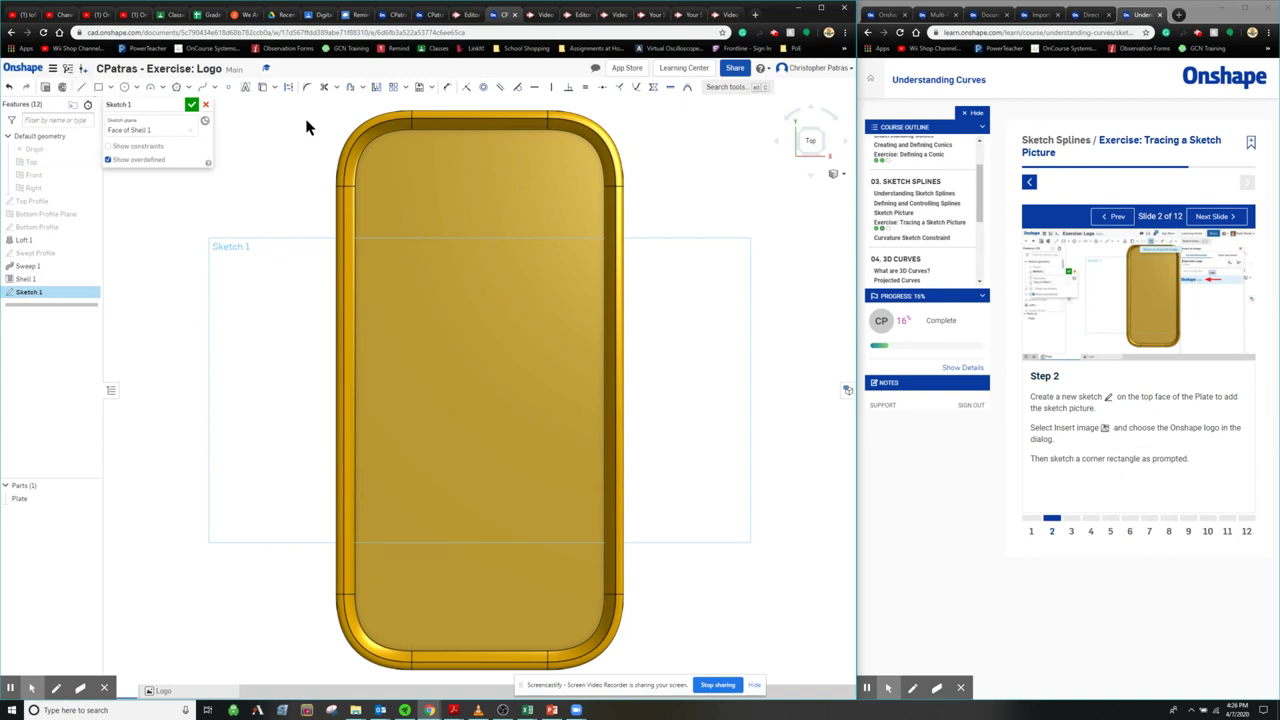
click(420, 90)
click(431, 87)
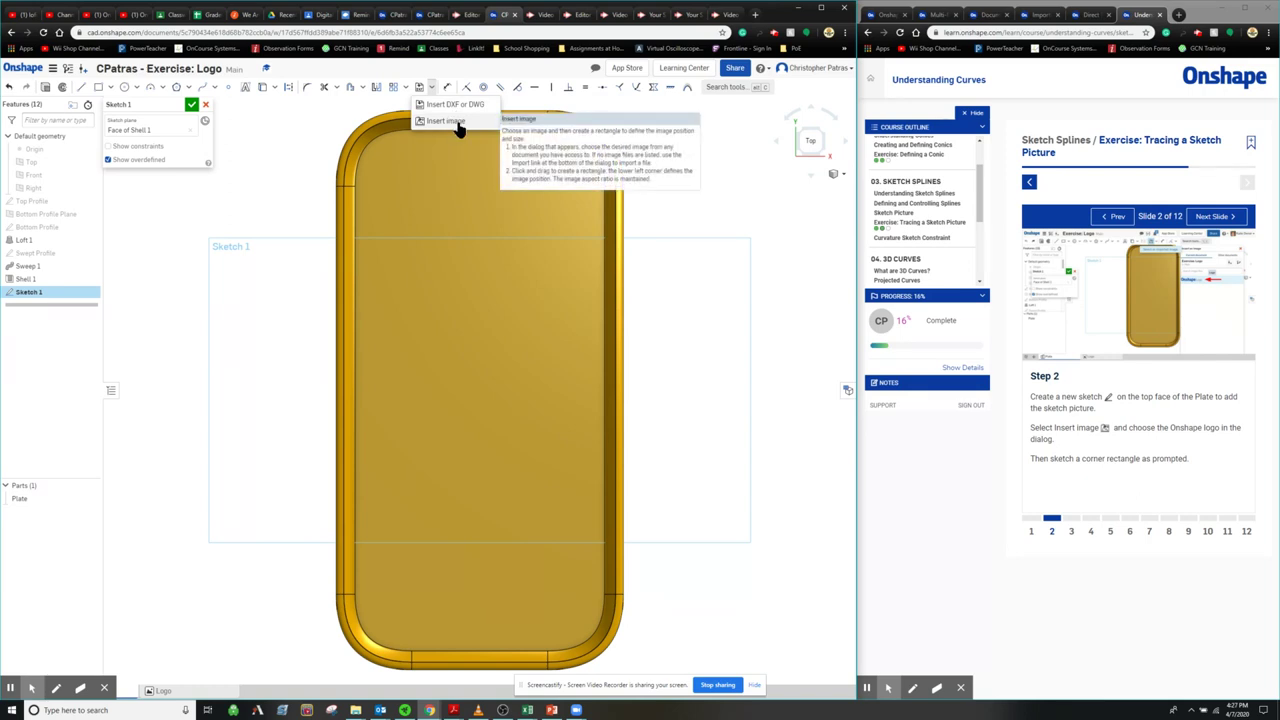
- Insert the Onshape Logo image into Sketch 1, drawn as a rectangle across the plate's middle
click(456, 122)
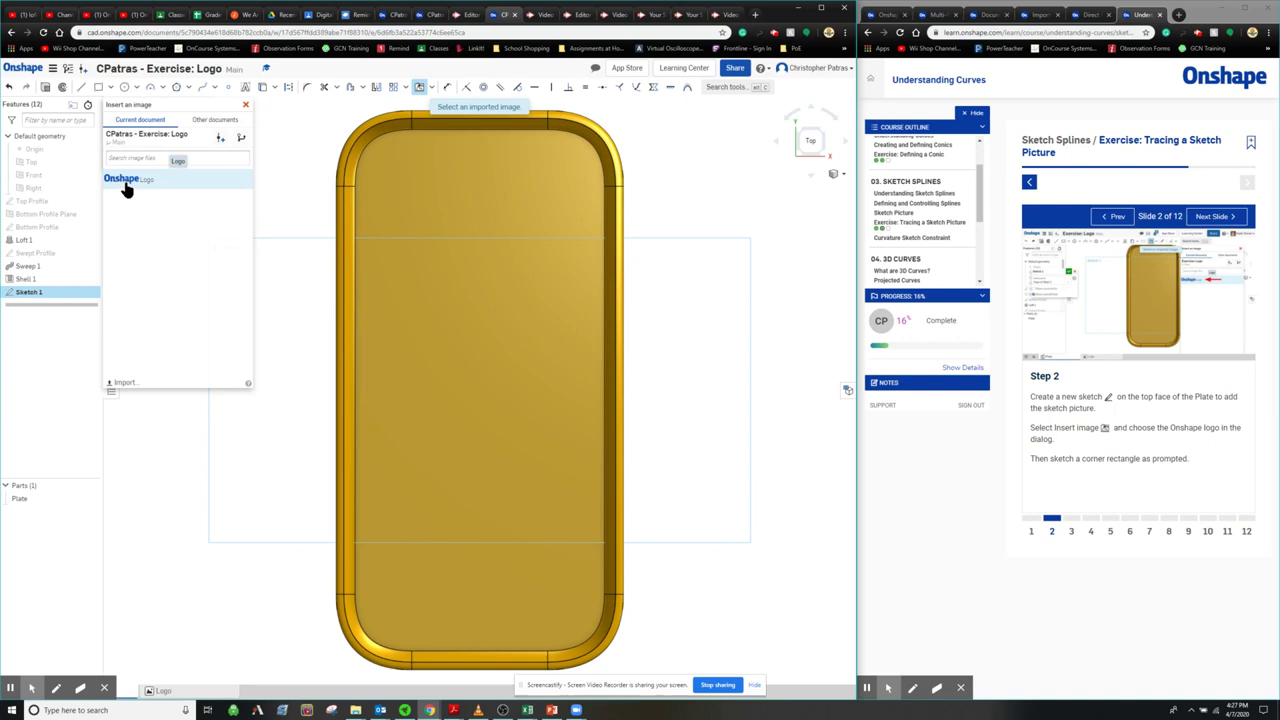
click(126, 189)
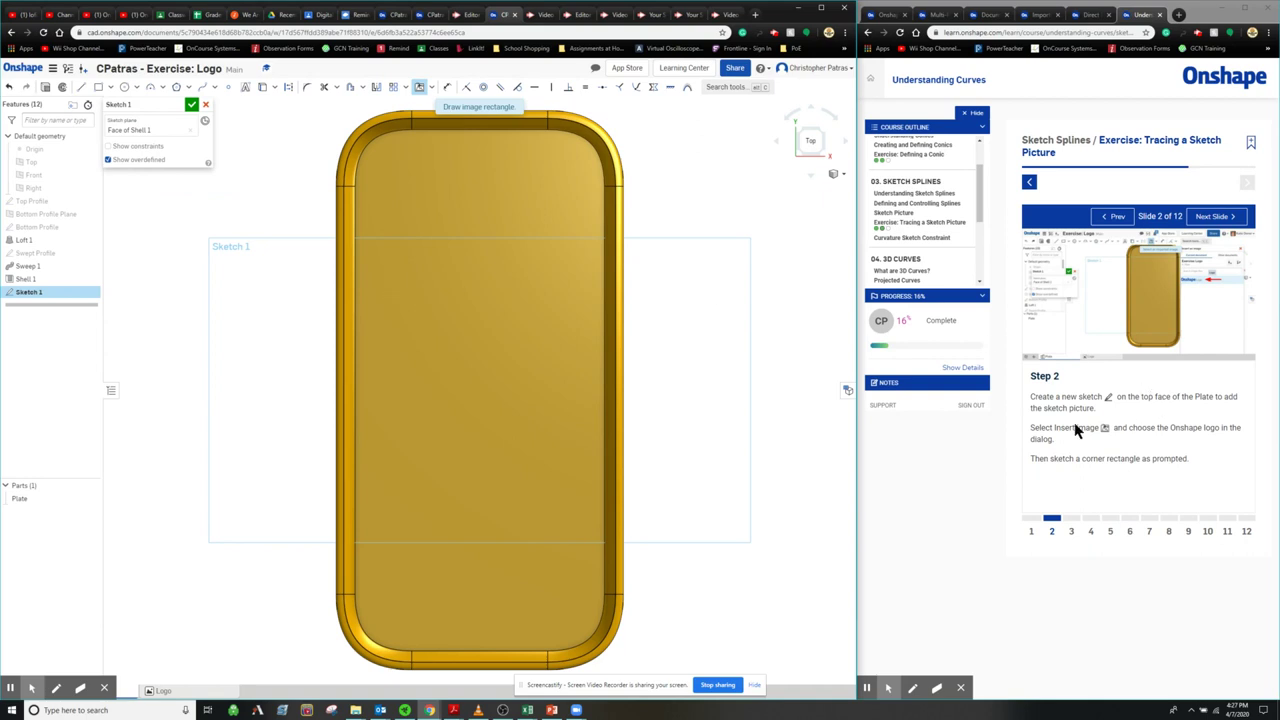
click(1213, 217)
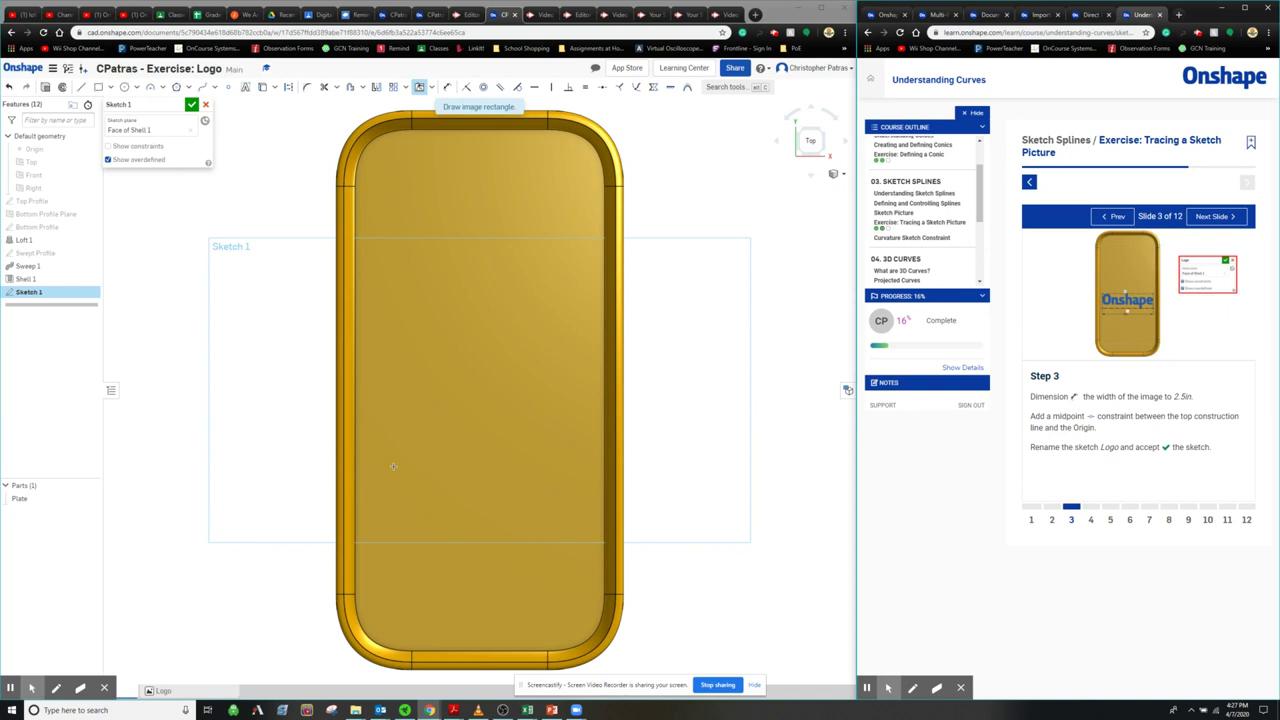
click(1112, 216)
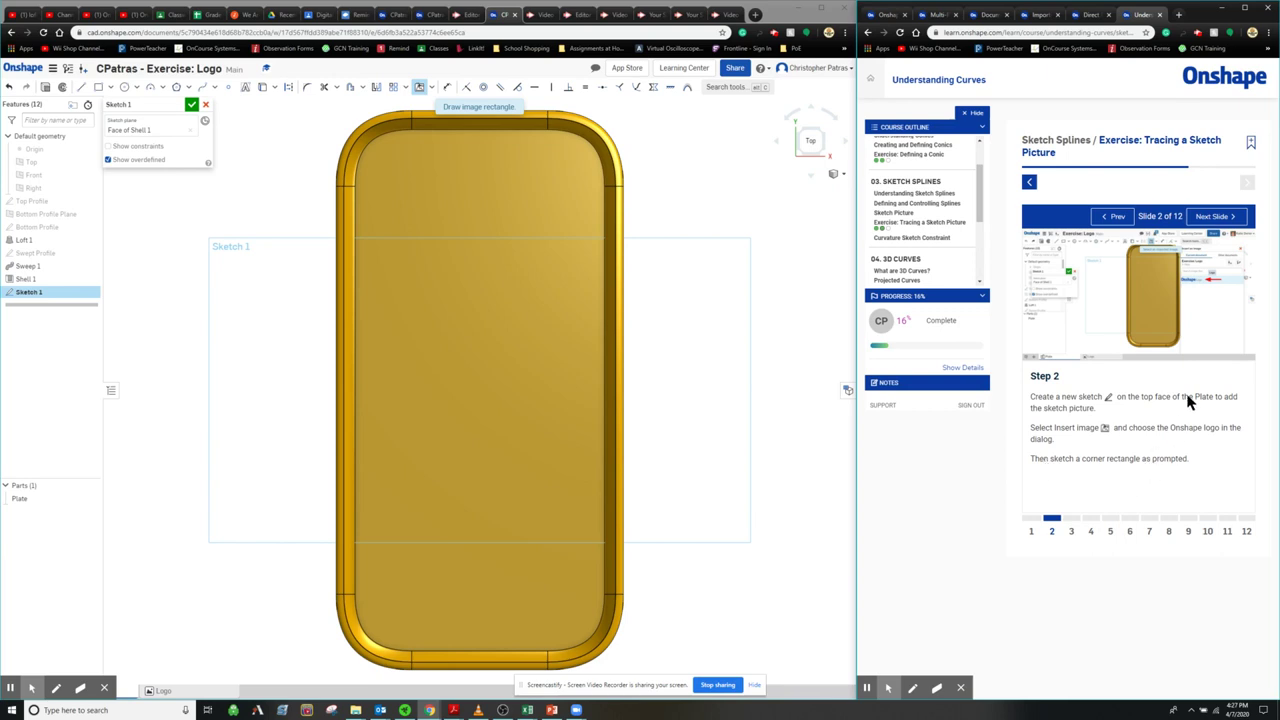
mouse_move(377, 378)
mouse_down()
mouse_move(537, 454)
mouse_move(491, 437)
mouse_up()
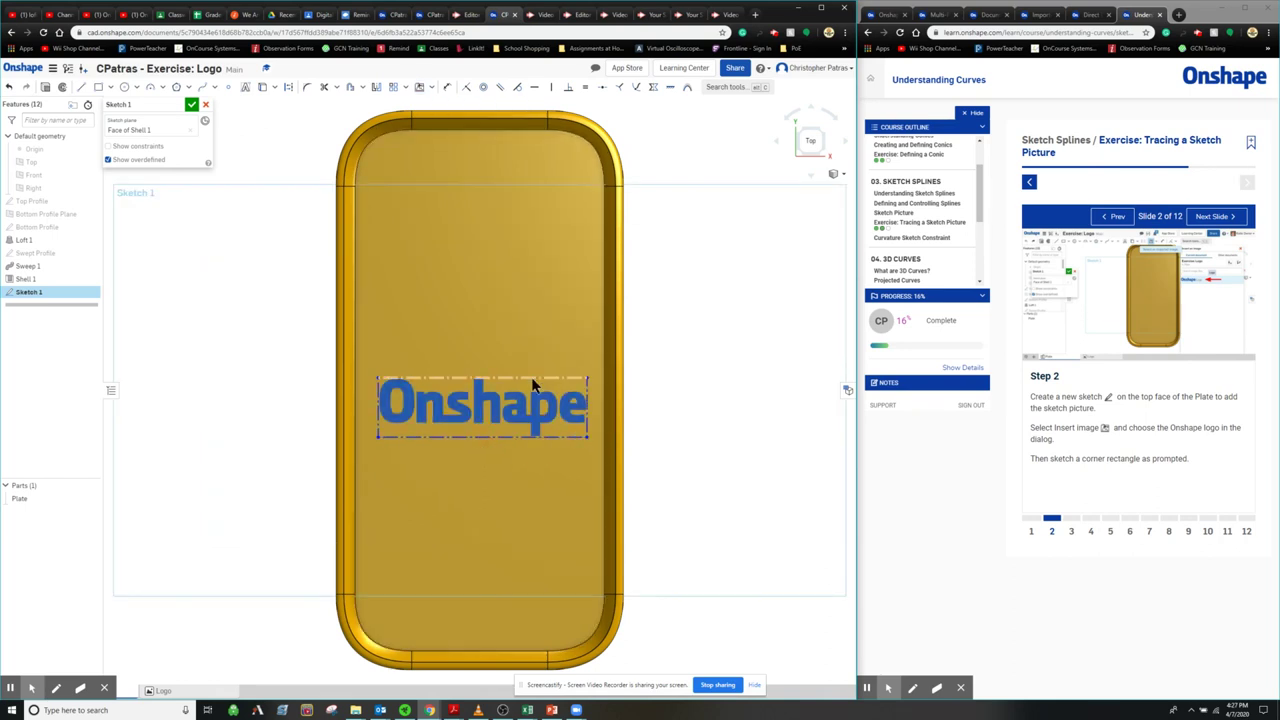
- Dimension the logo image's width to 2.5 in
click(1199, 224)
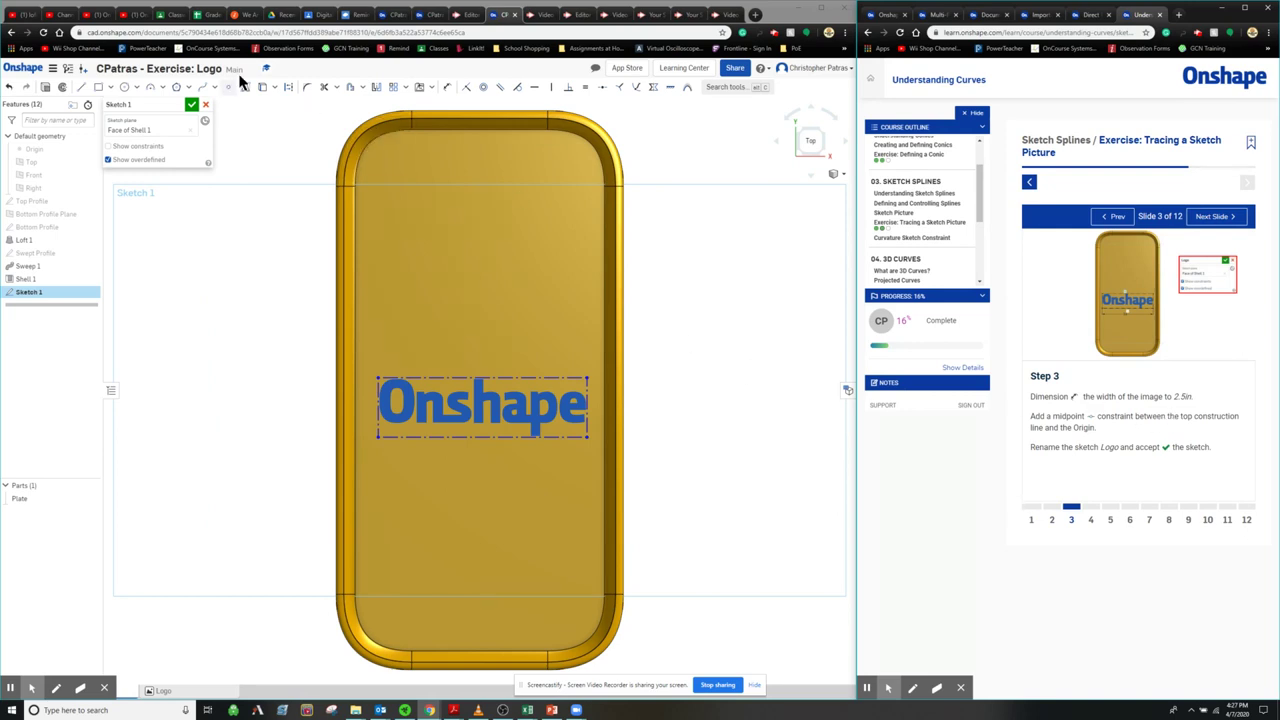
click(447, 87)
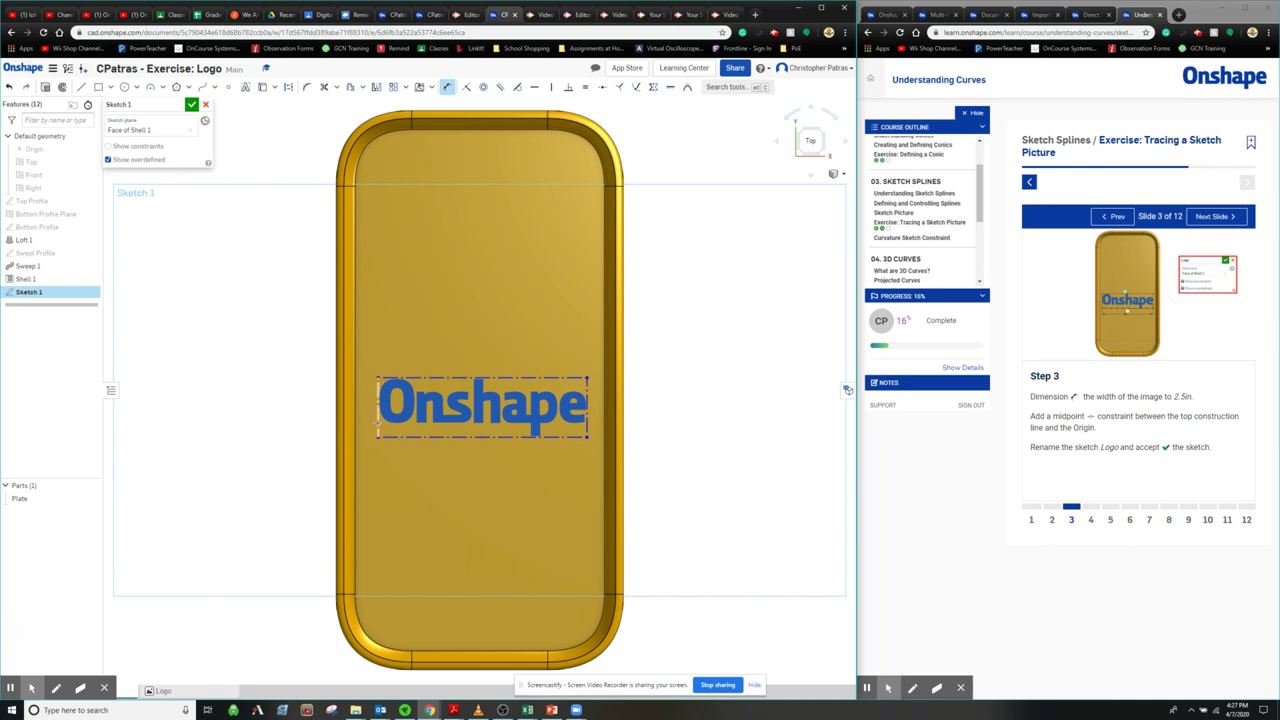
click(377, 420)
click(587, 420)
click(491, 476)
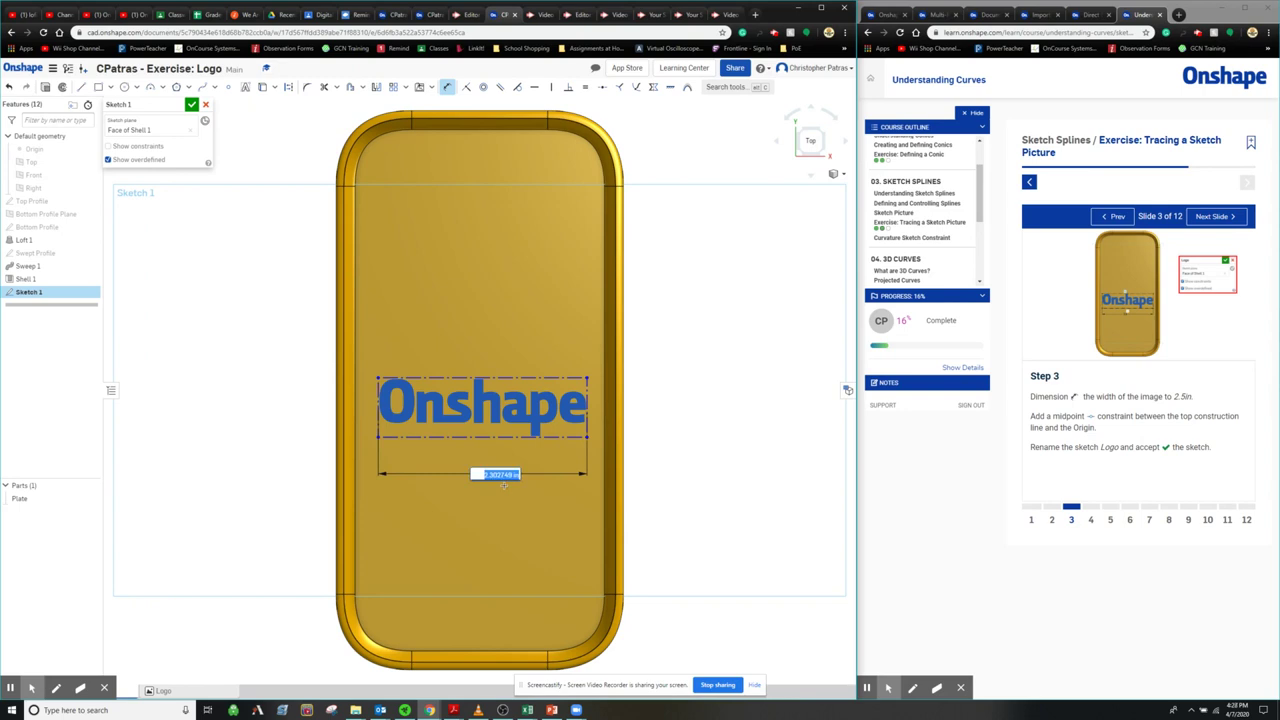
text(2.5)
key(Return)
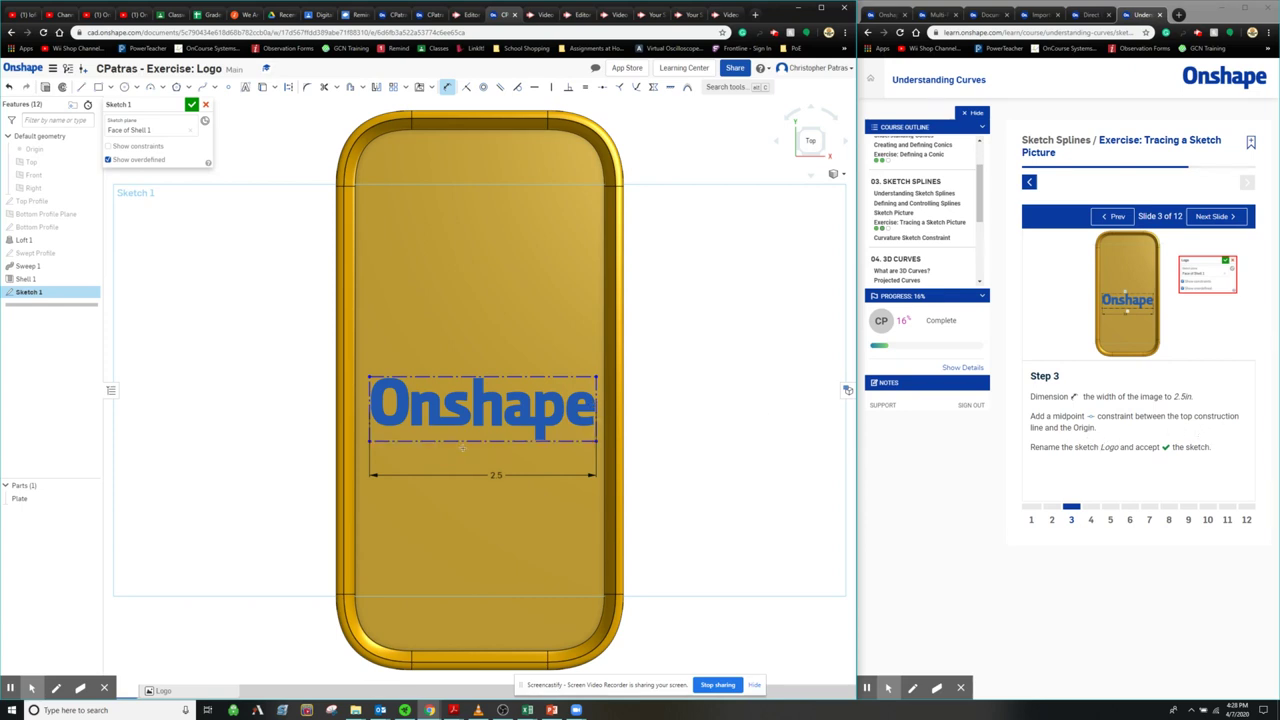
- Centre the image's top line on the origin with a Midpoint constraint and accept Sketch 1
scroll(467, 457, down, 3)
scroll(468, 457, down, 1)
scroll(475, 458, up, 3)
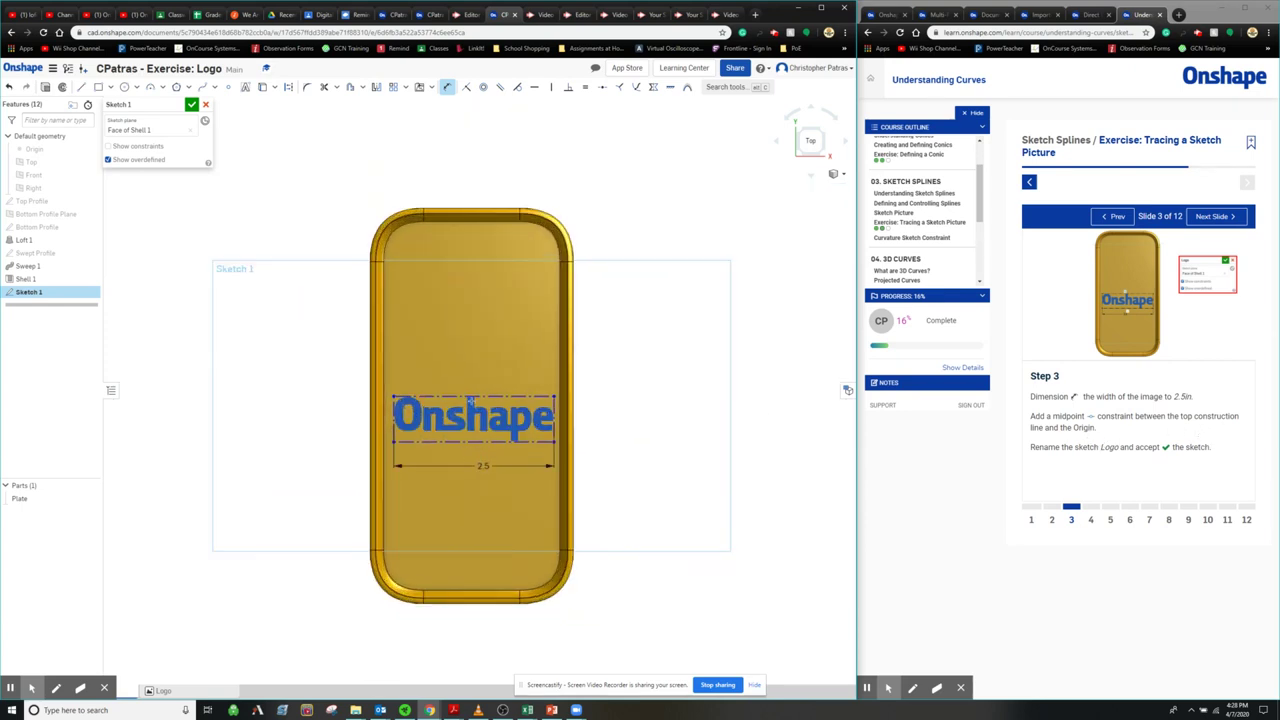
click(818, 132)
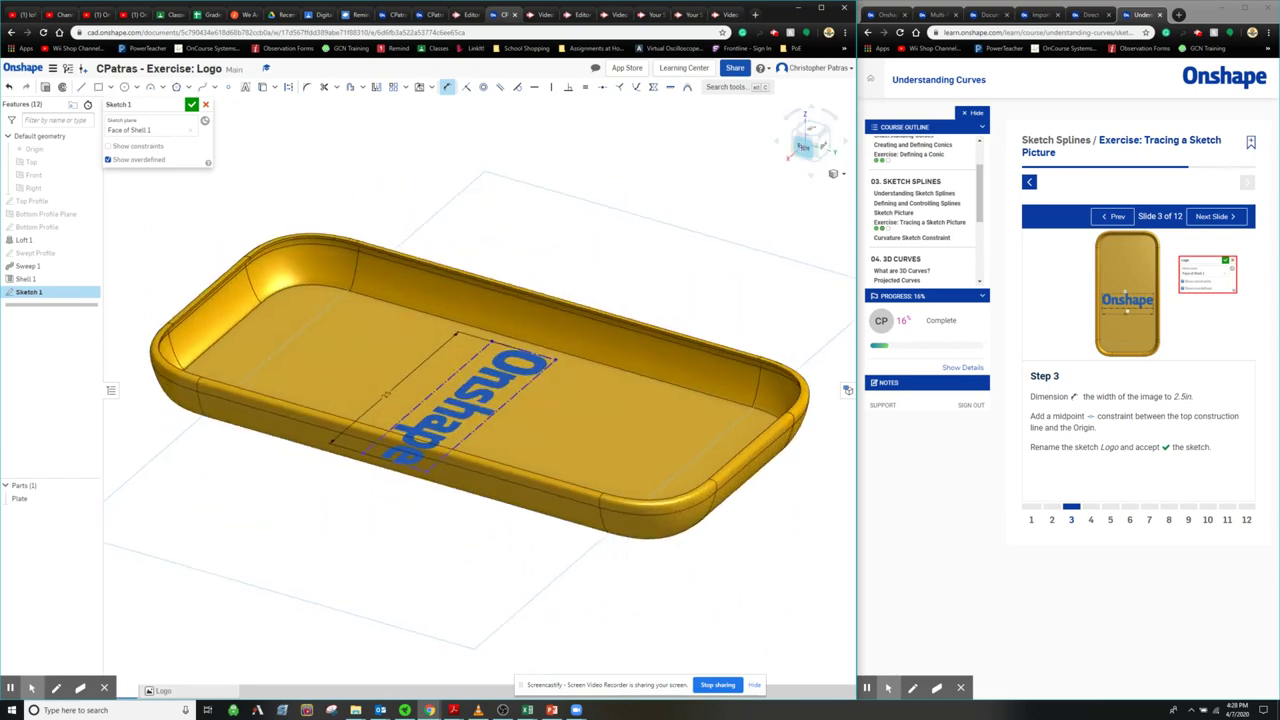
click(805, 147)
mouse_move(790, 114)
mouse_down()
mouse_move(817, 144)
mouse_move(845, 143)
mouse_up()
click(810, 138)
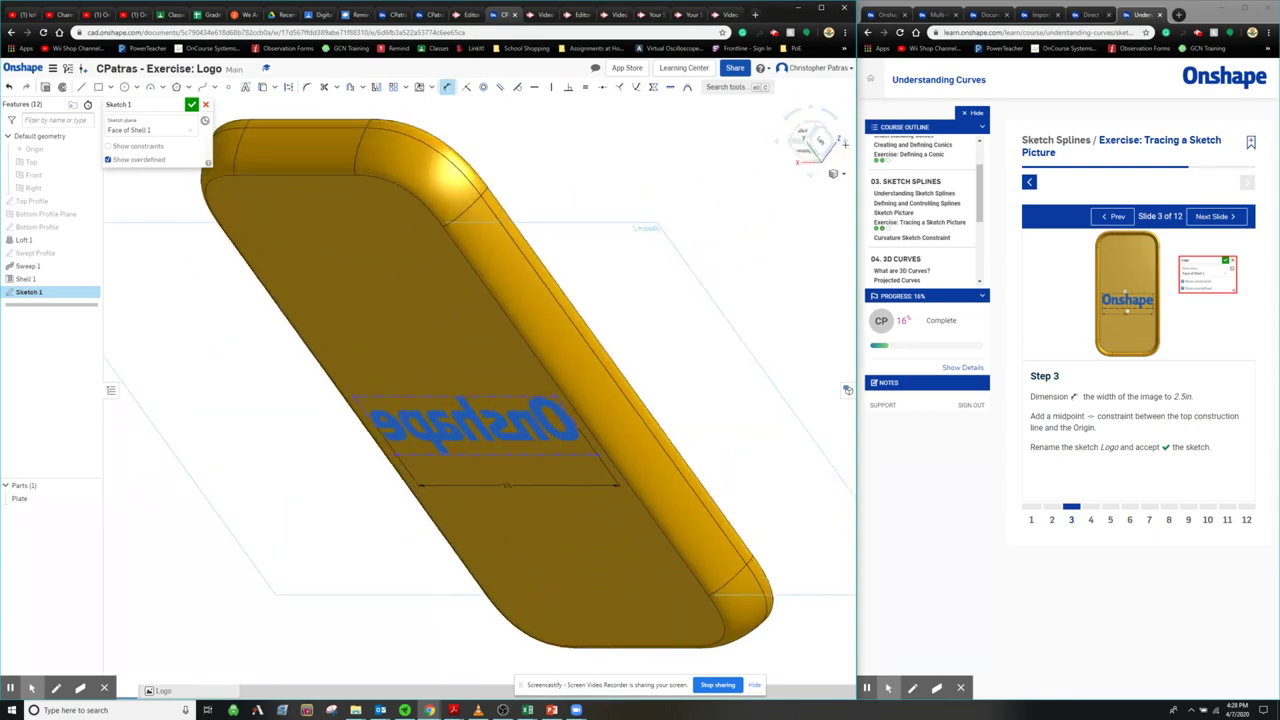
click(772, 136)
click(810, 129)
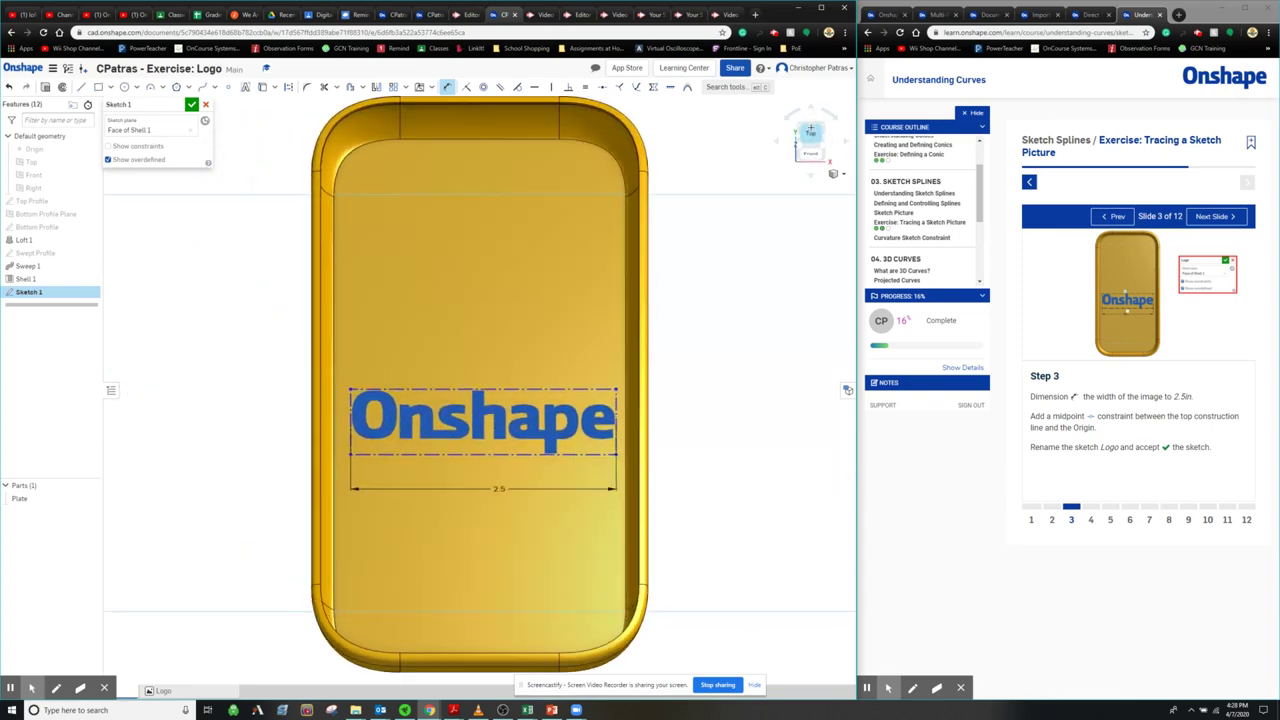
click(90, 148)
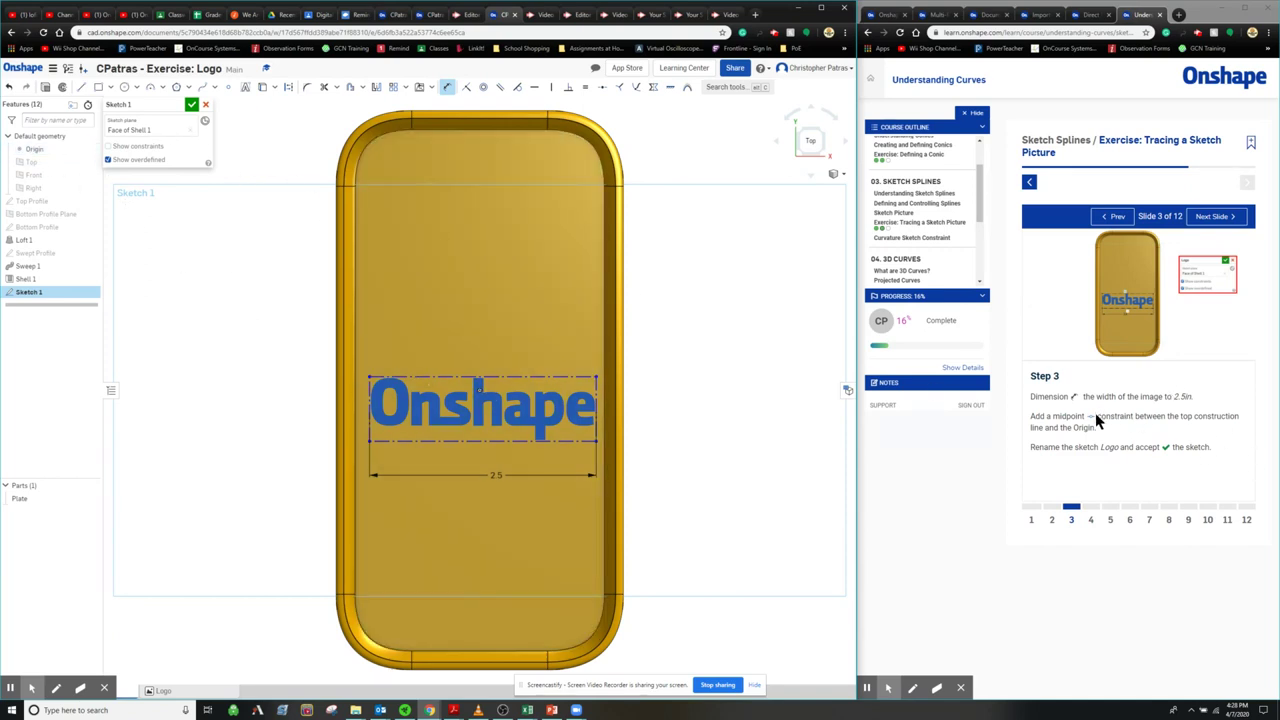
click(602, 86)
click(481, 377)
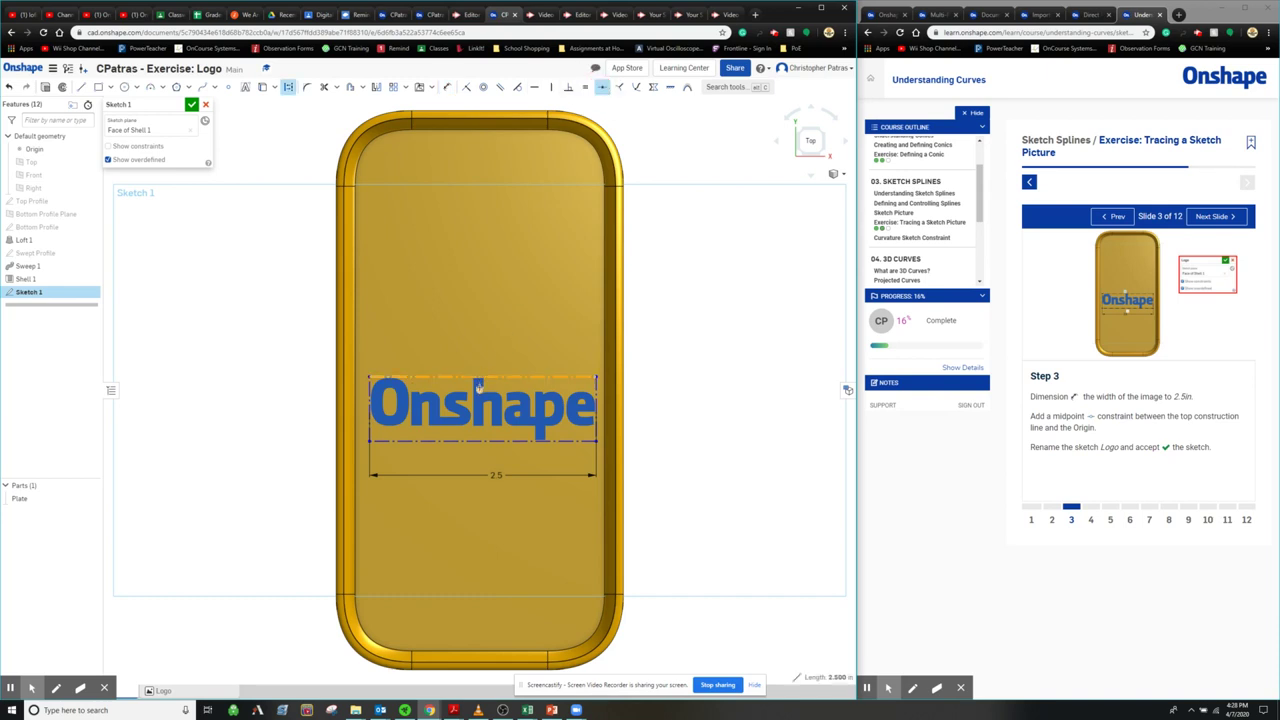
click(481, 390)
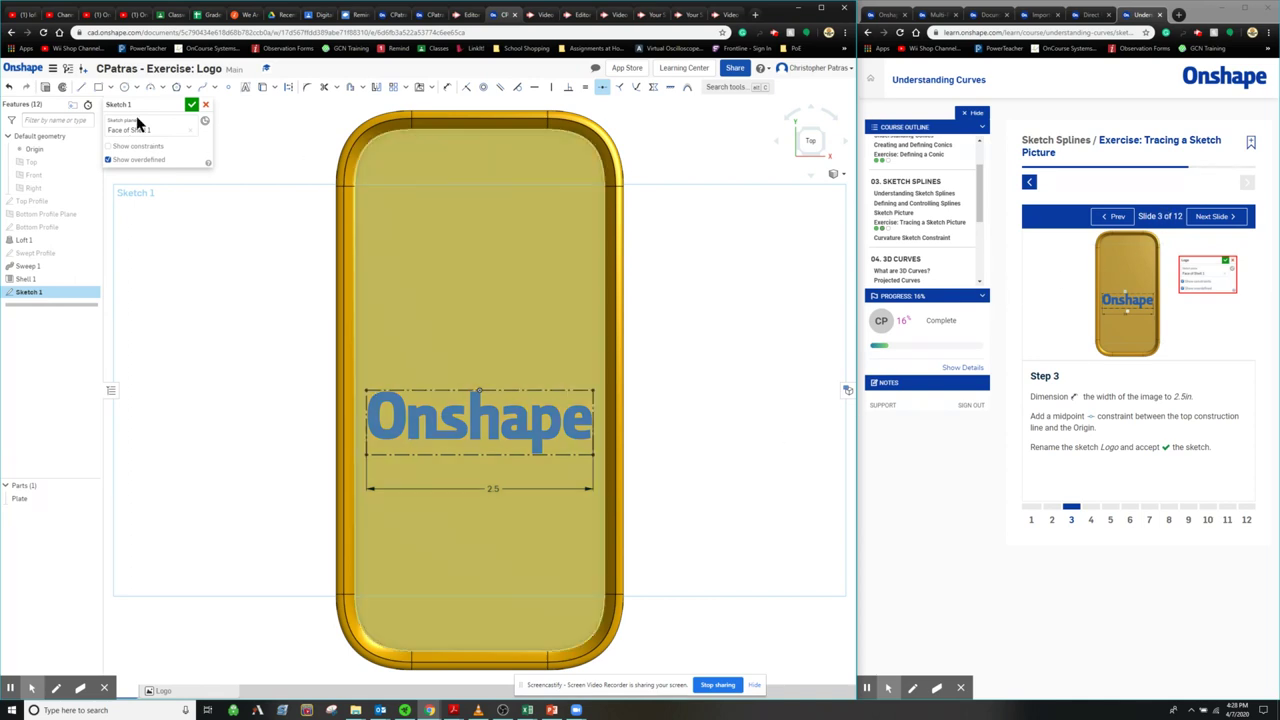
click(191, 104)
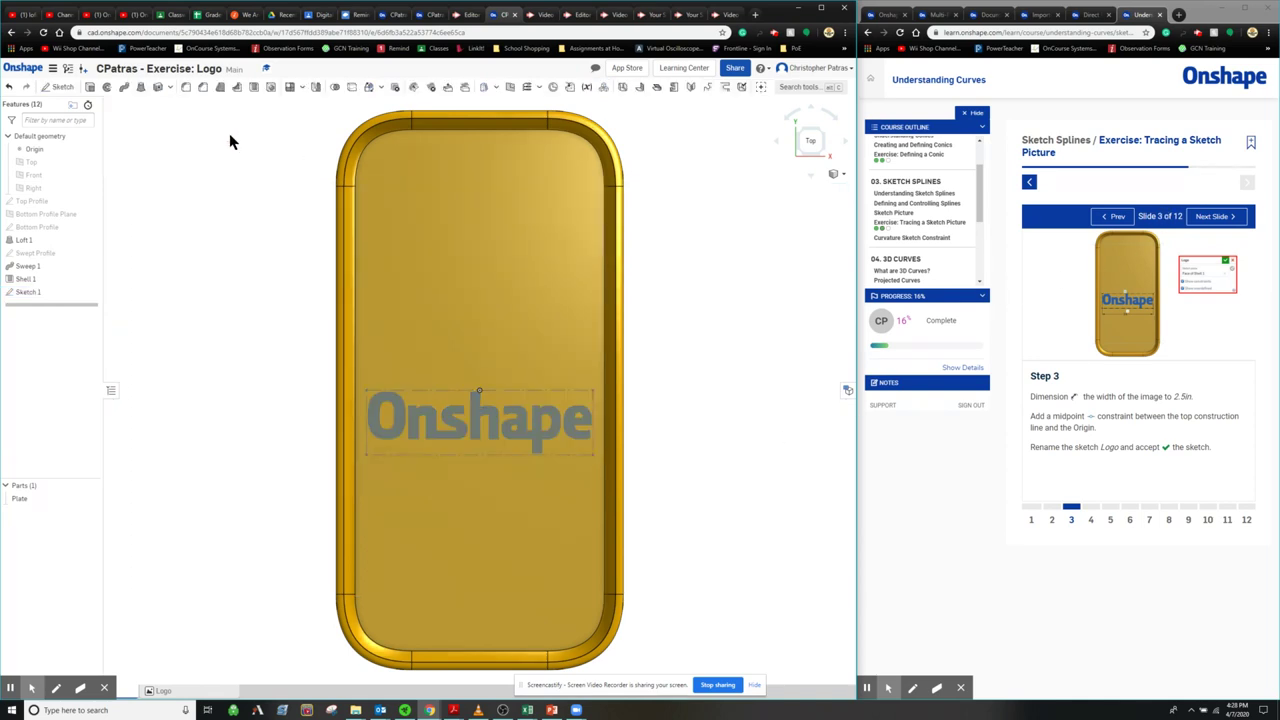
- Start a new sketch on the logo's face, name it Trace, and advance the tutorial to Step 5
click(1204, 222)
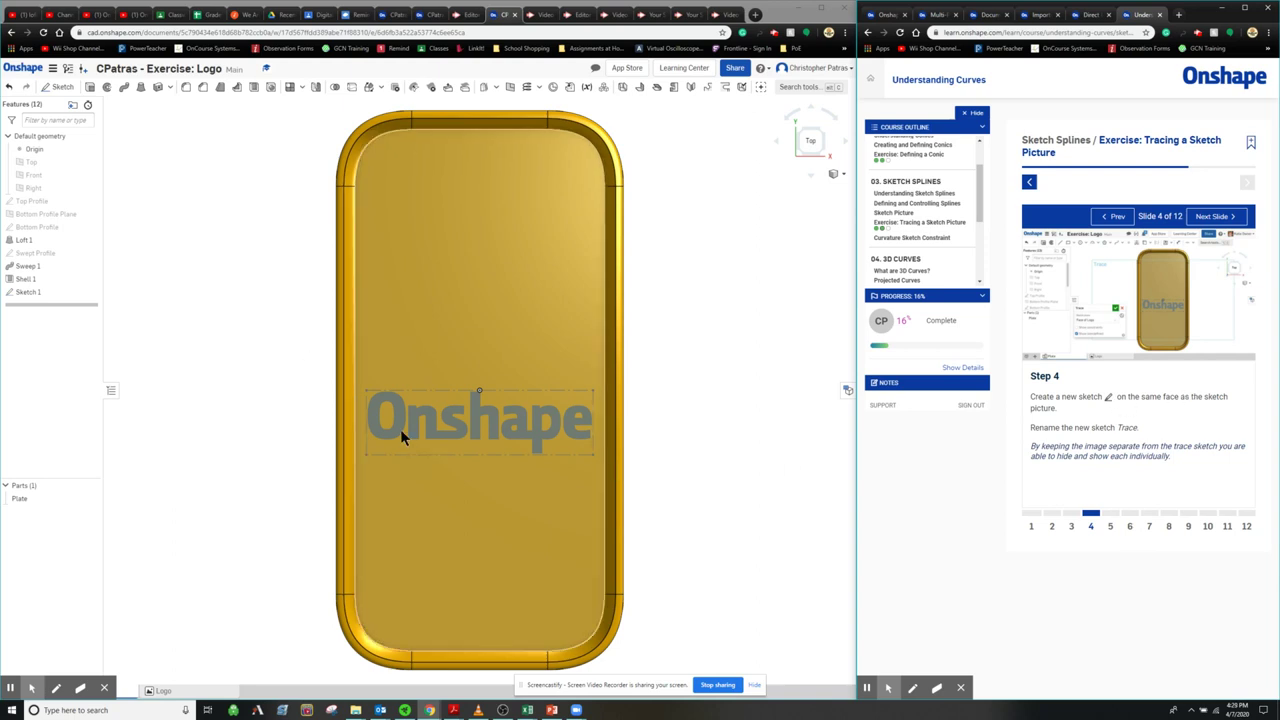
click(60, 92)
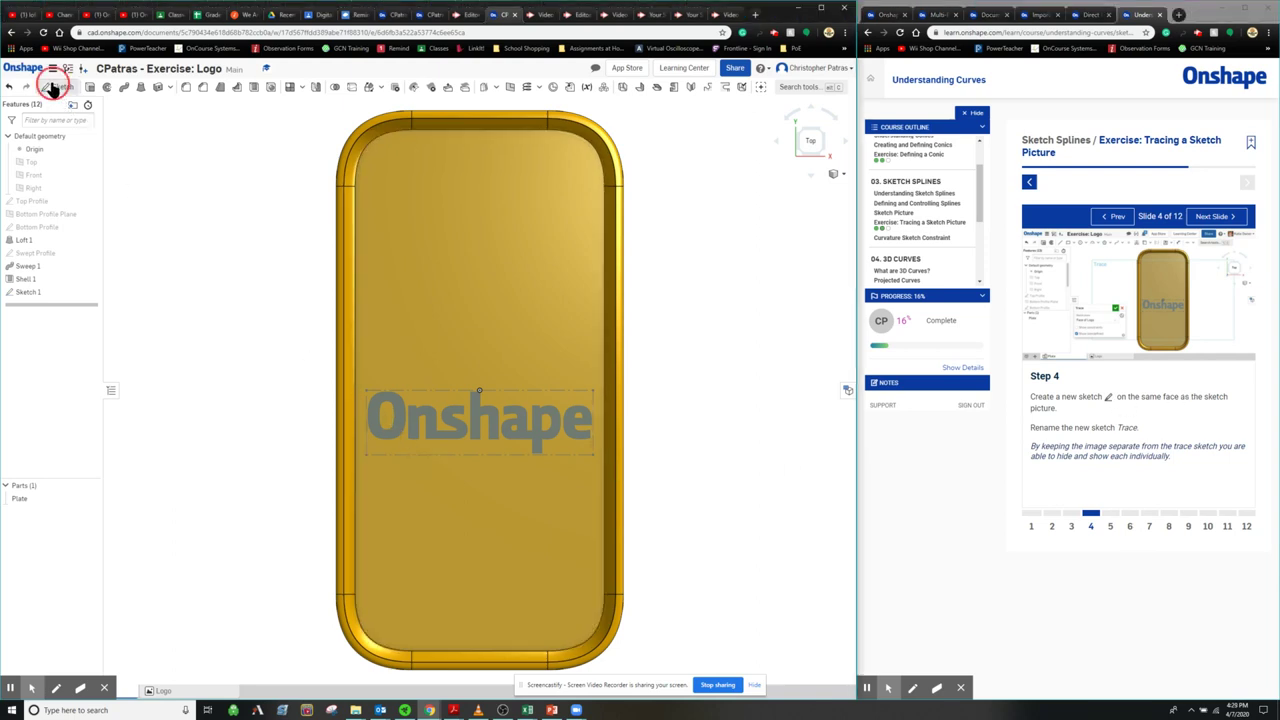
click(427, 321)
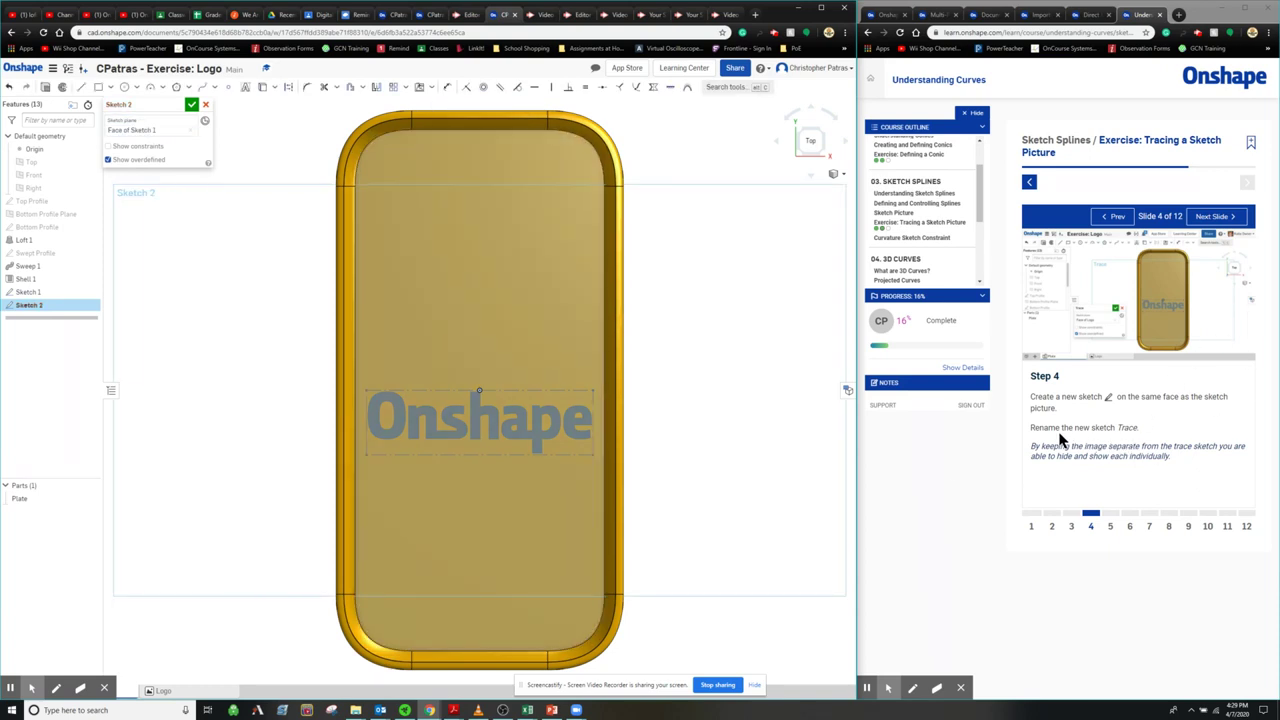
click(176, 108)
text(Trace)
key(Return)
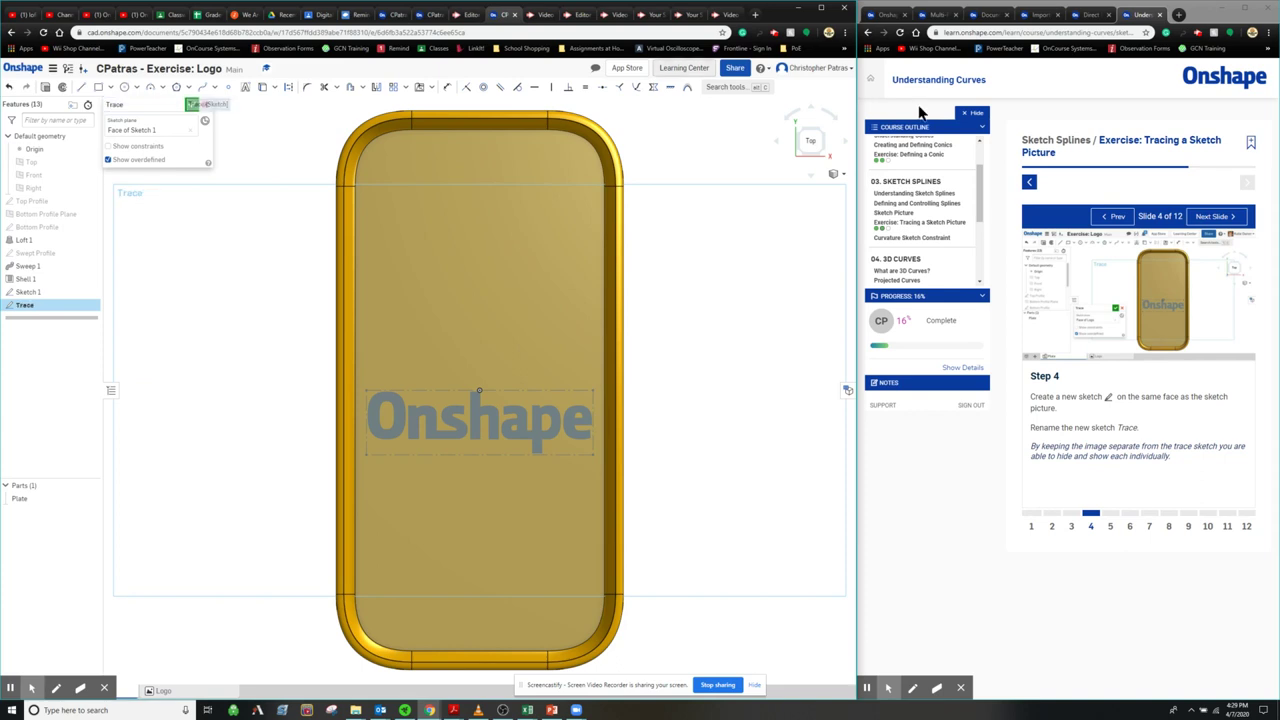
click(1217, 221)
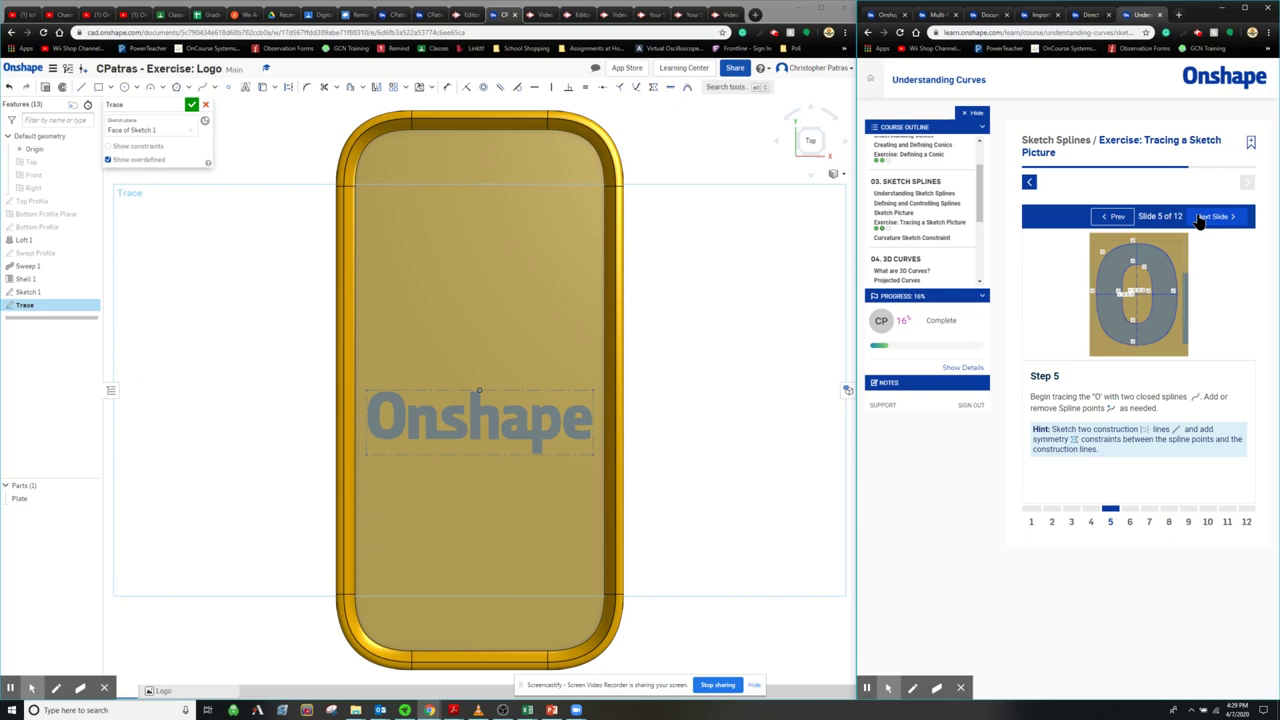
- Trace a closed 11-point spline around the outer edge of the logo's letter O
scroll(411, 460, up, 5)
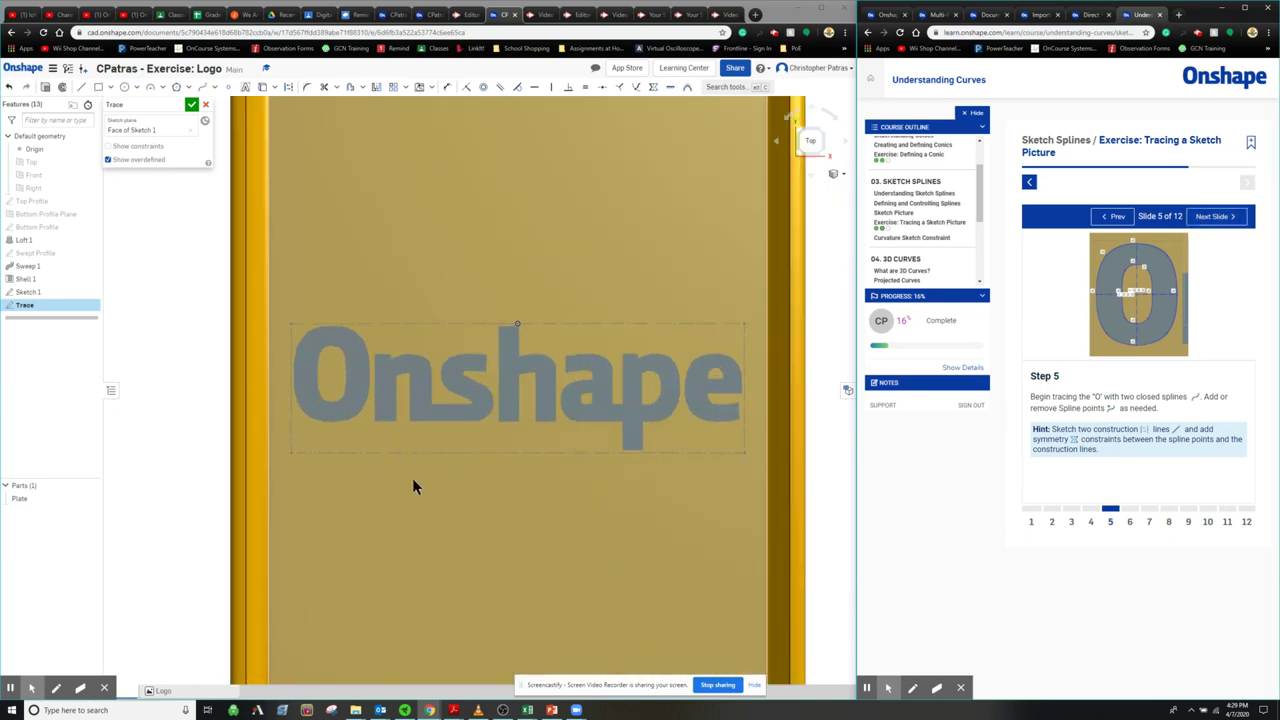
middle_drag(467, 519, 500, 543)
scroll(409, 469, up, 1)
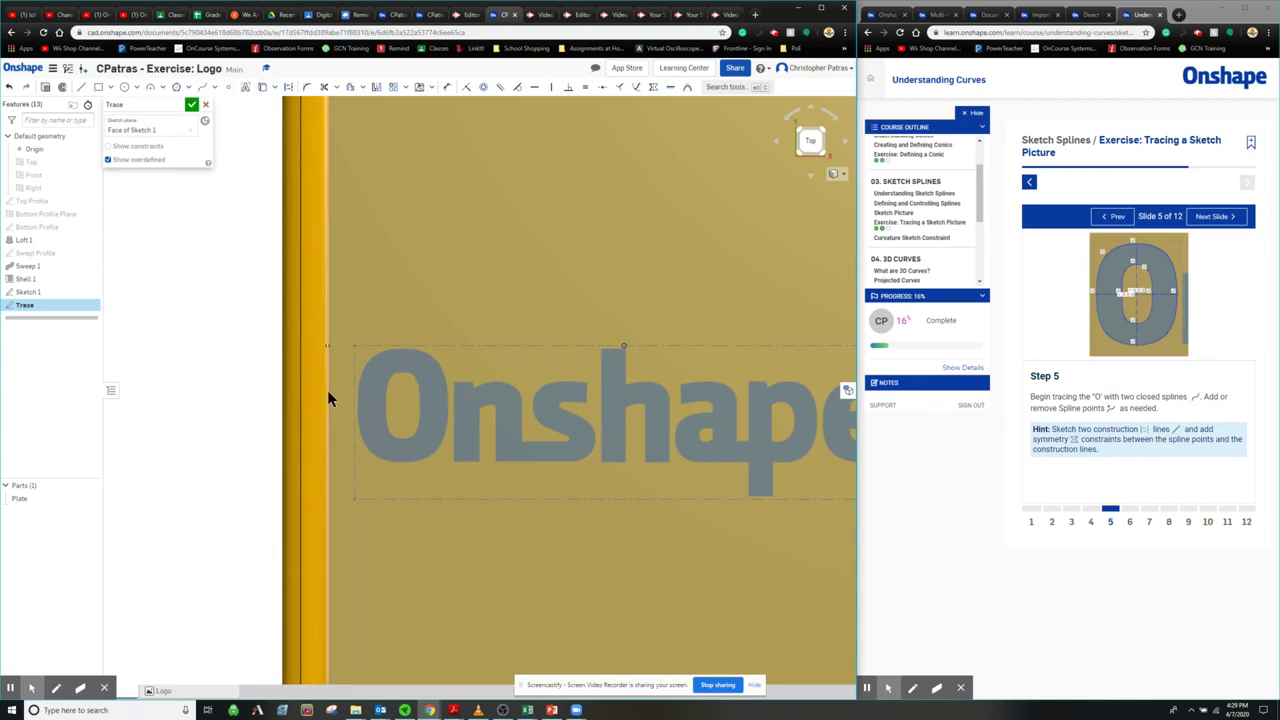
click(214, 88)
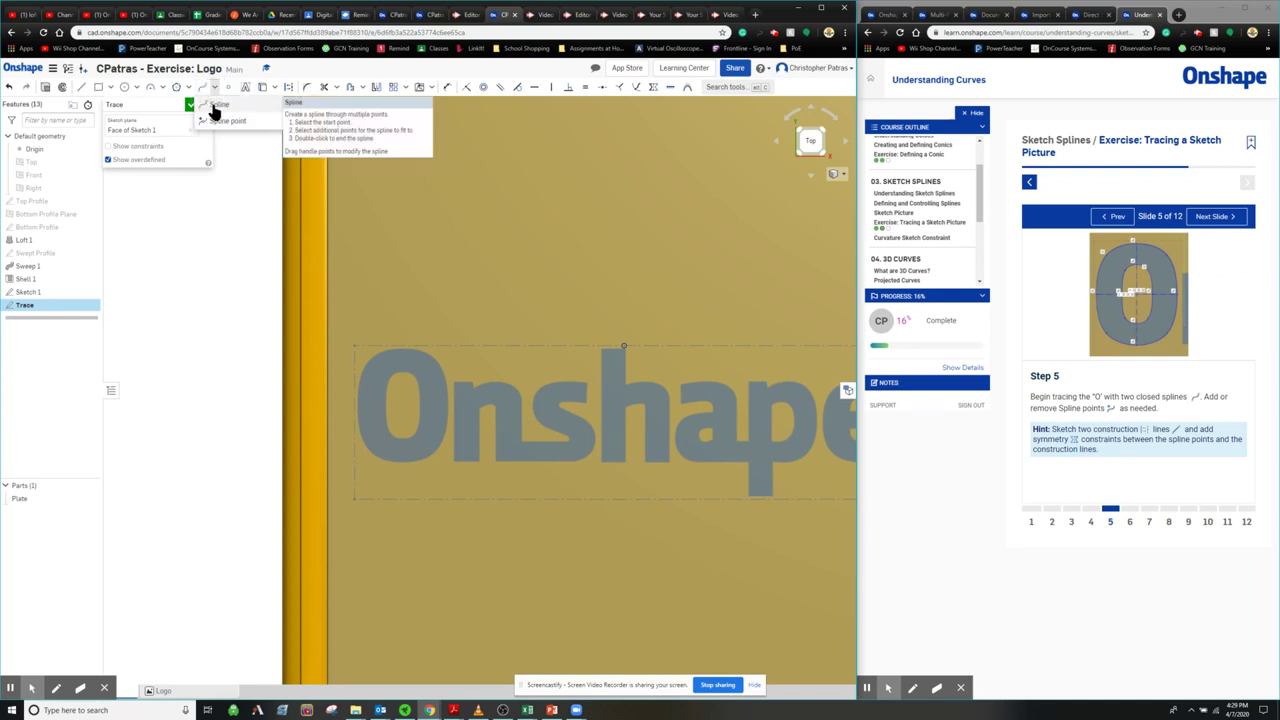
click(214, 106)
scroll(400, 365, down, 5)
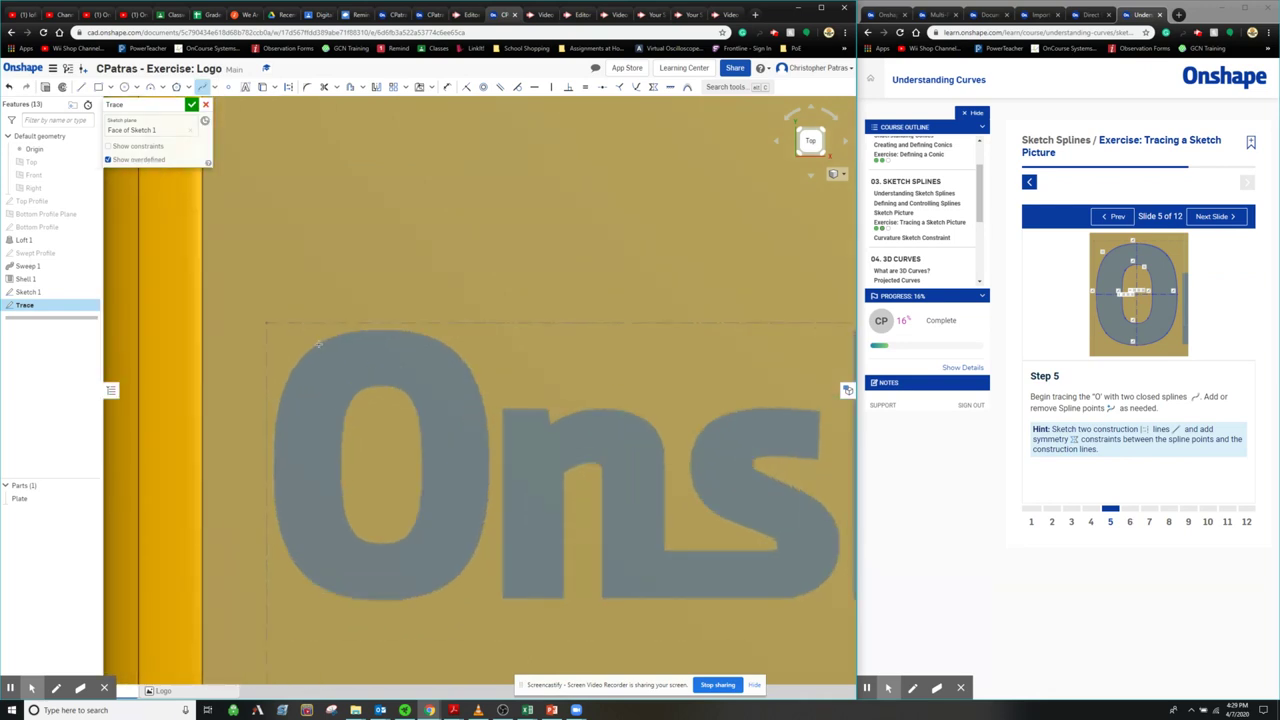
click(316, 343)
click(489, 468)
click(483, 523)
click(466, 566)
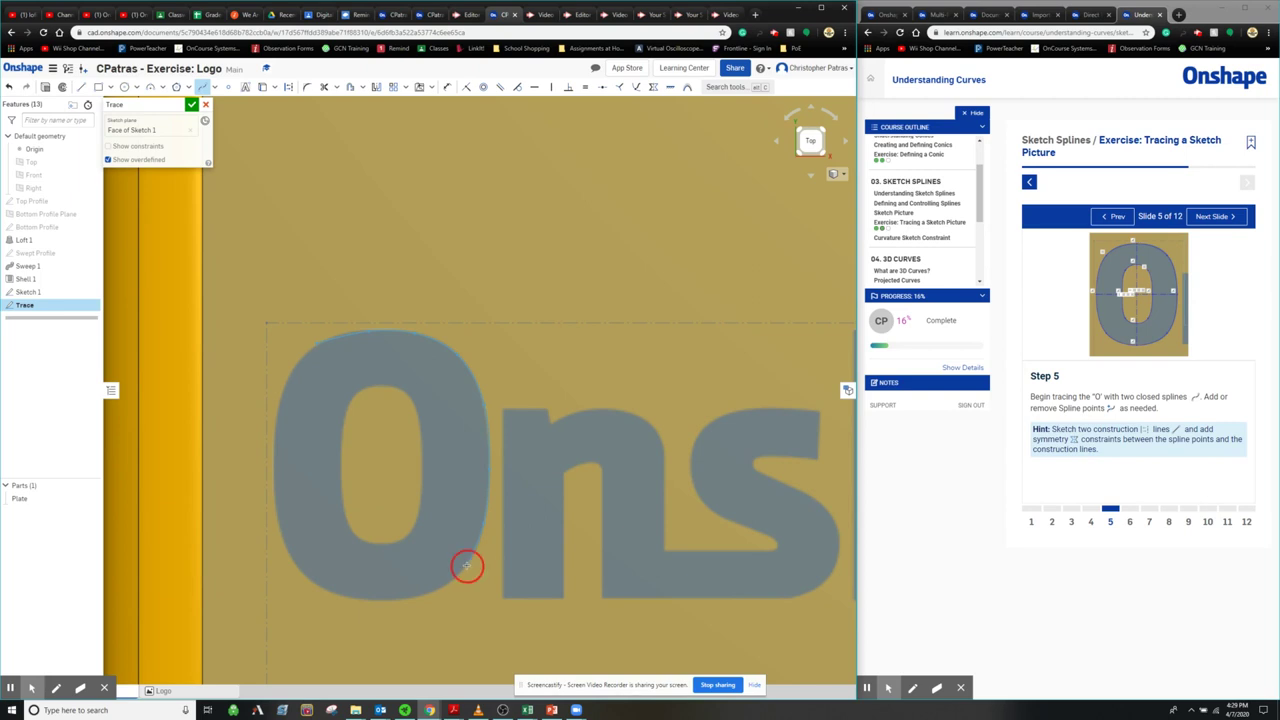
click(424, 596)
click(349, 597)
click(308, 580)
click(281, 535)
click(274, 477)
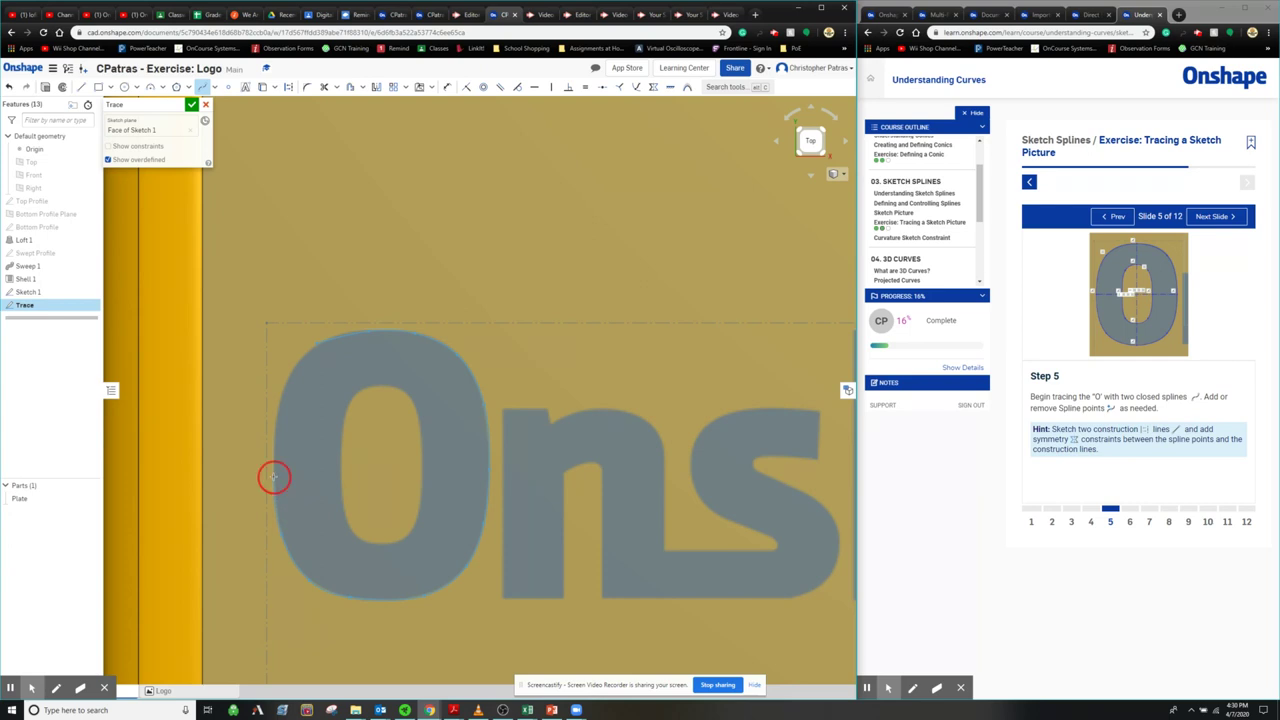
click(277, 410)
click(300, 356)
click(317, 342)
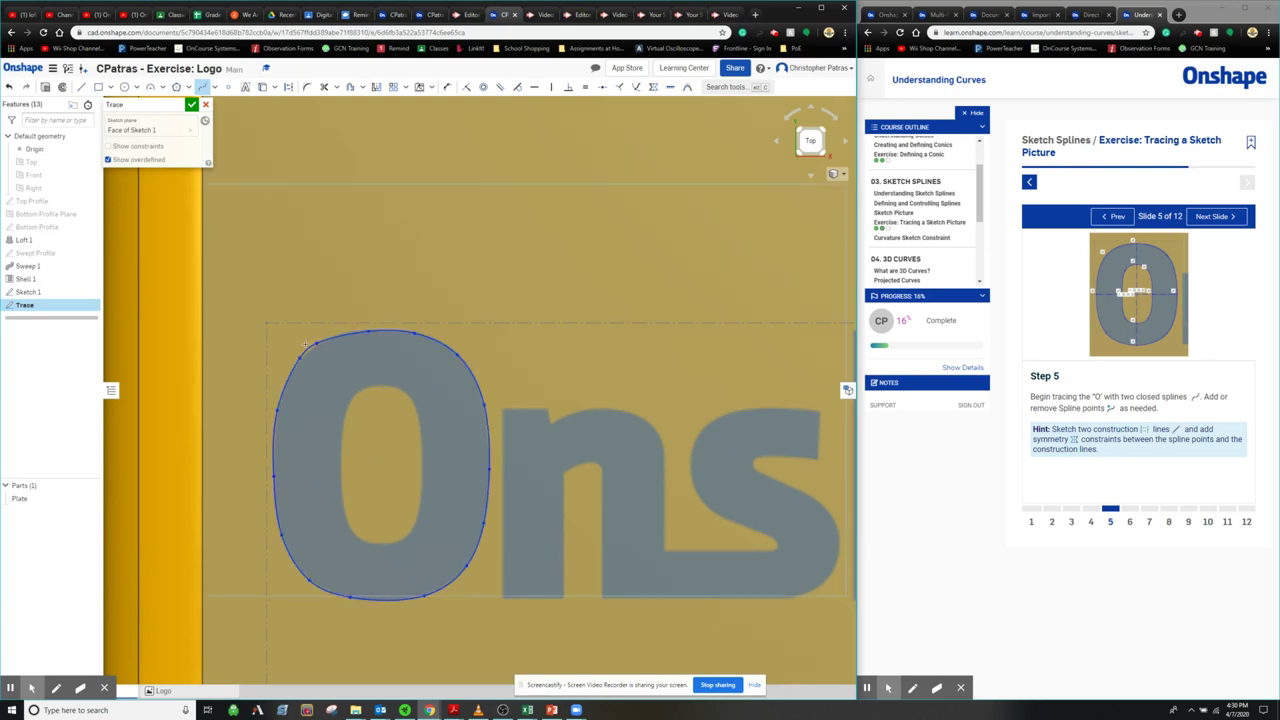
scroll(499, 497, up, 1)
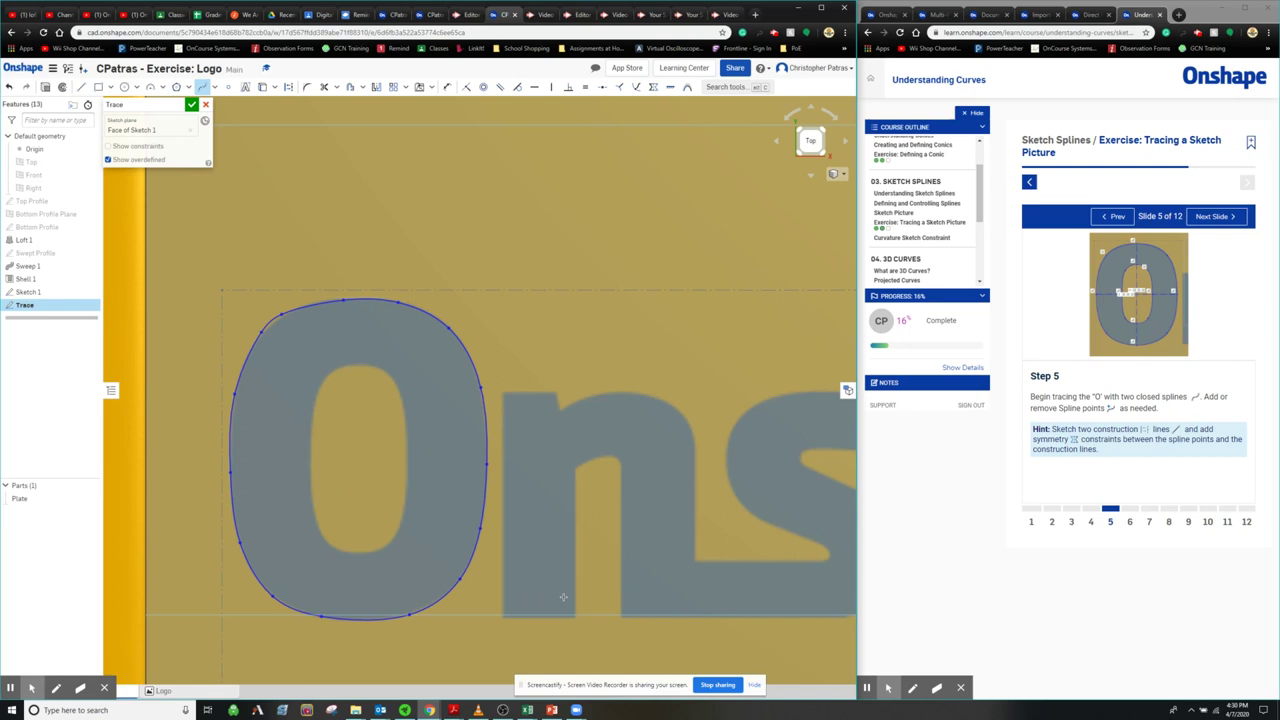
middle_drag(563, 597, 529, 555)
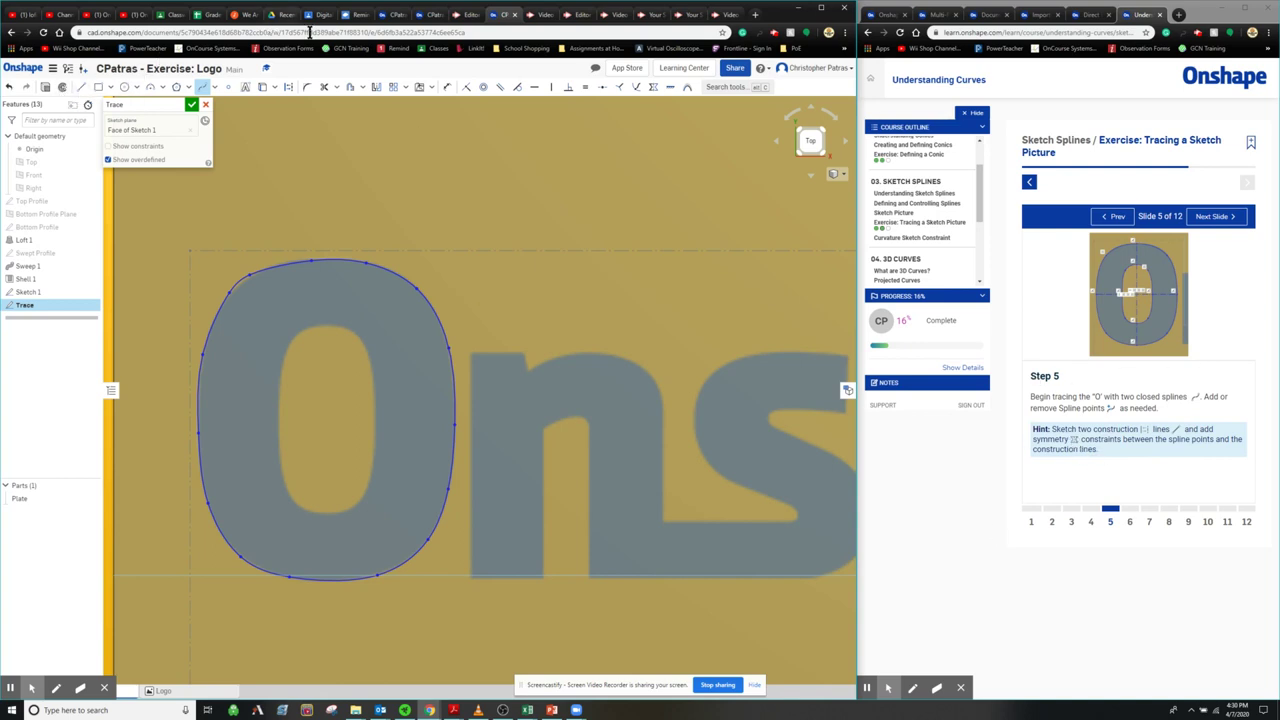
- Delete the first O outline spline
click(81, 87)
key(Escape)
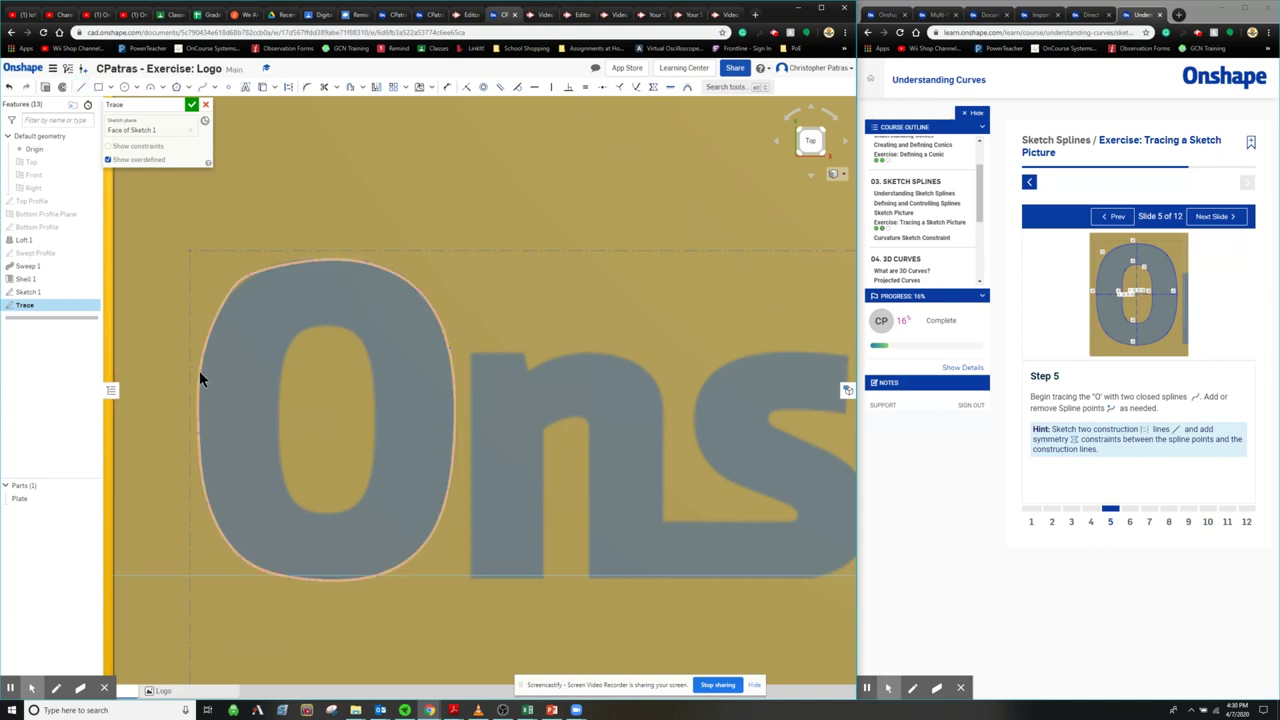
click(196, 393)
key(Delete)
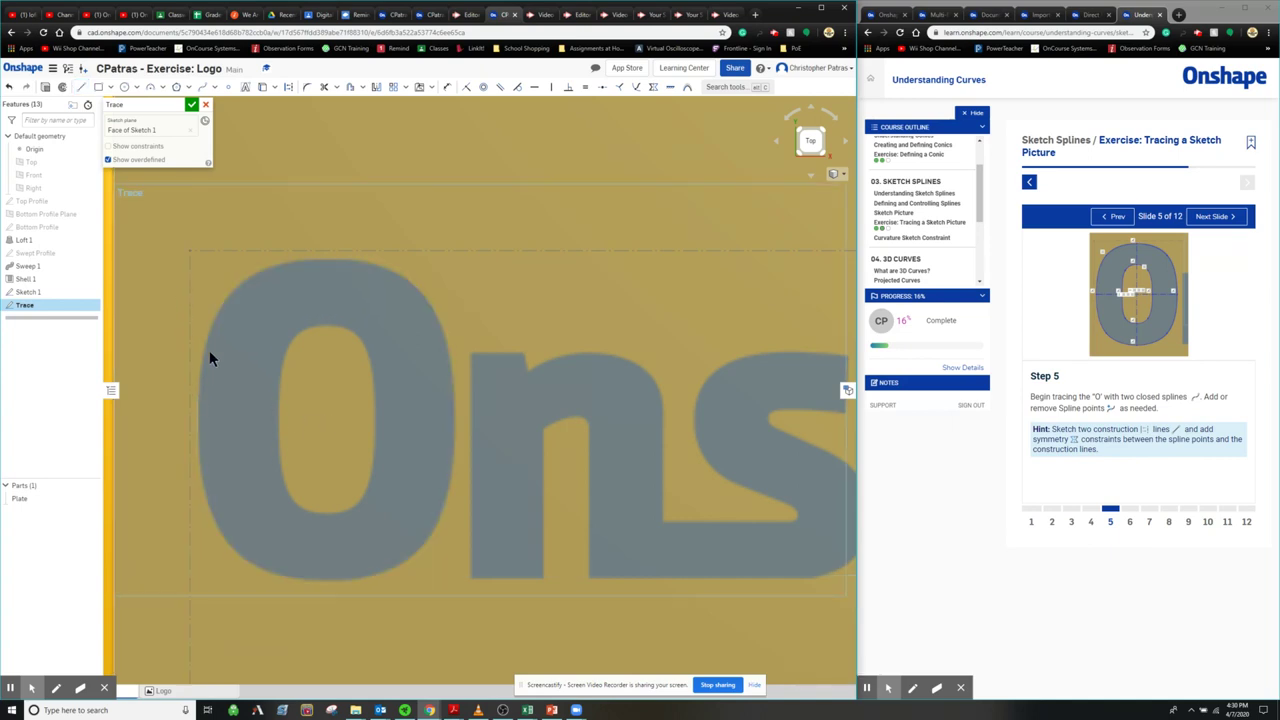
- Draw horizontal and vertical construction lines crossing through the O
click(81, 87)
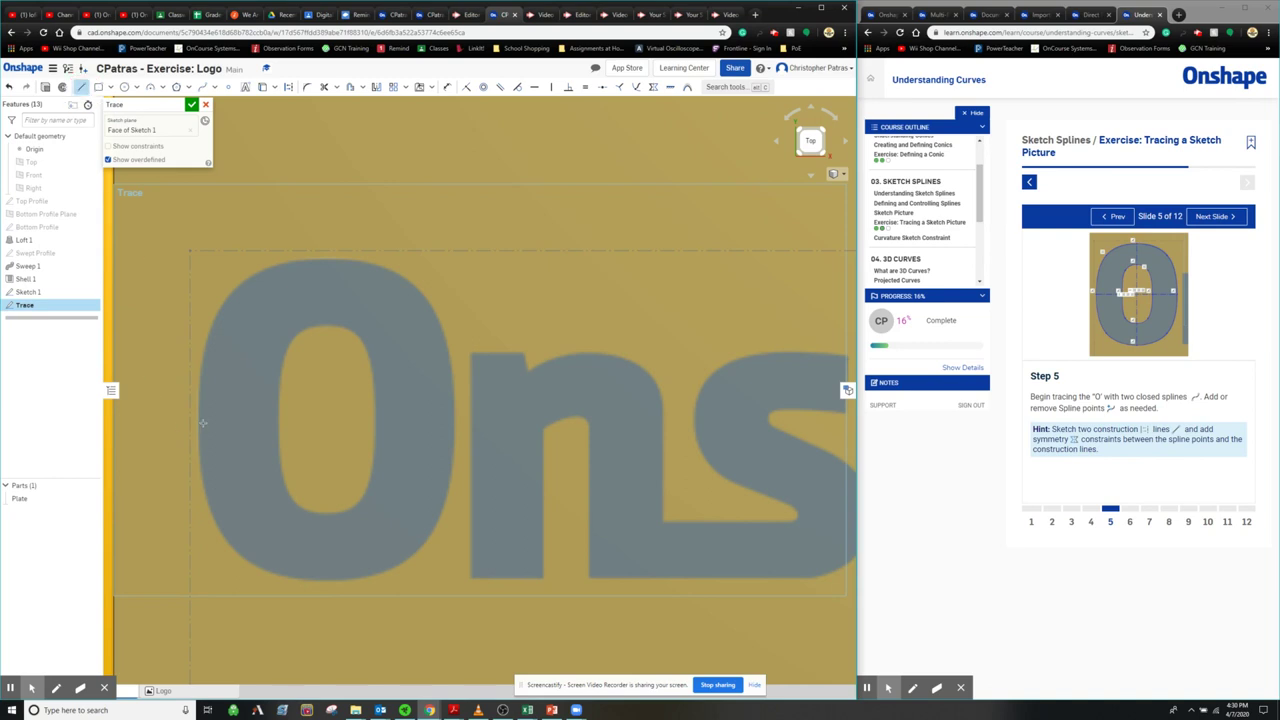
click(288, 90)
drag(198, 421, 454, 421)
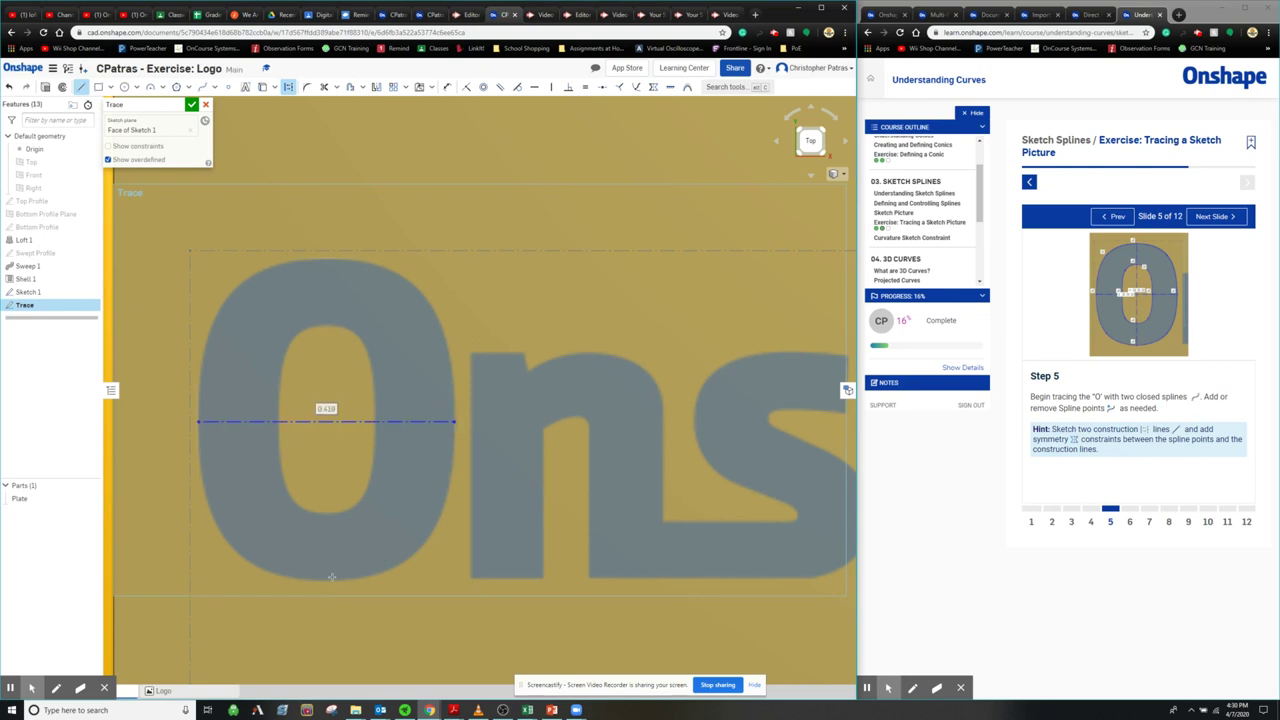
drag(329, 579, 329, 260)
key(Escape)
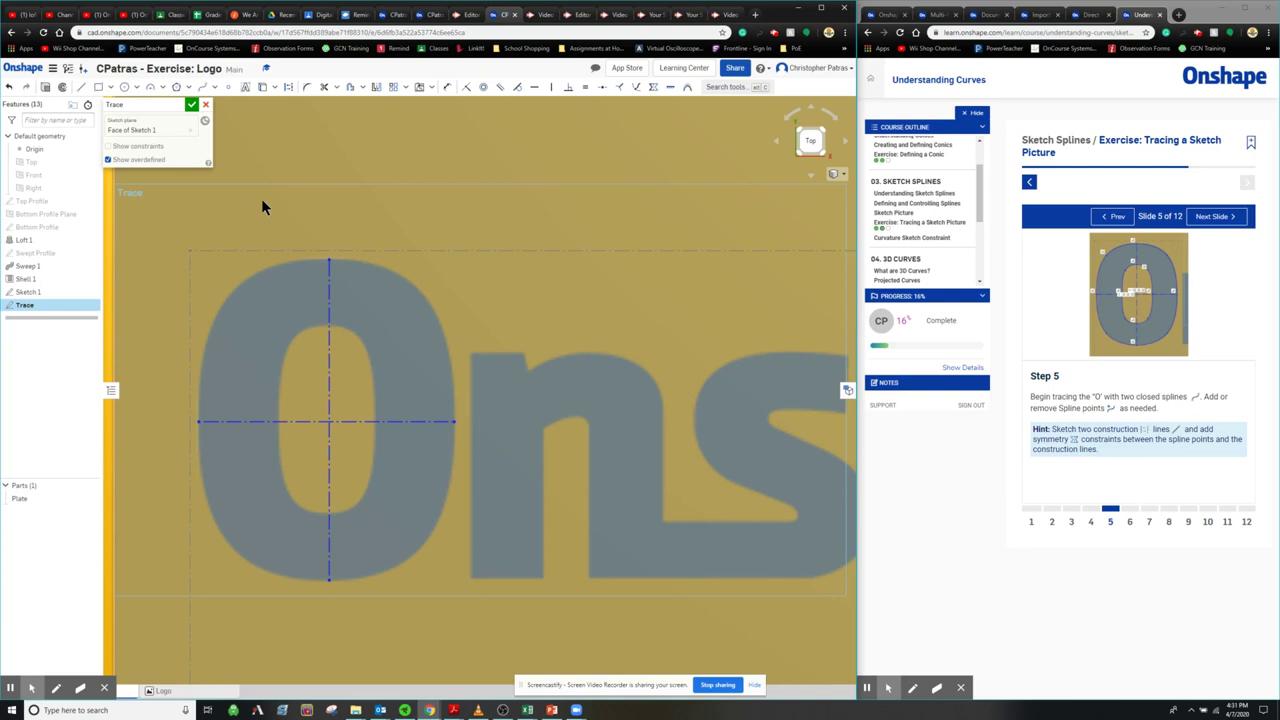
- Begin a new spline at the vertical line's top, tracing the O's top and right edge
click(201, 87)
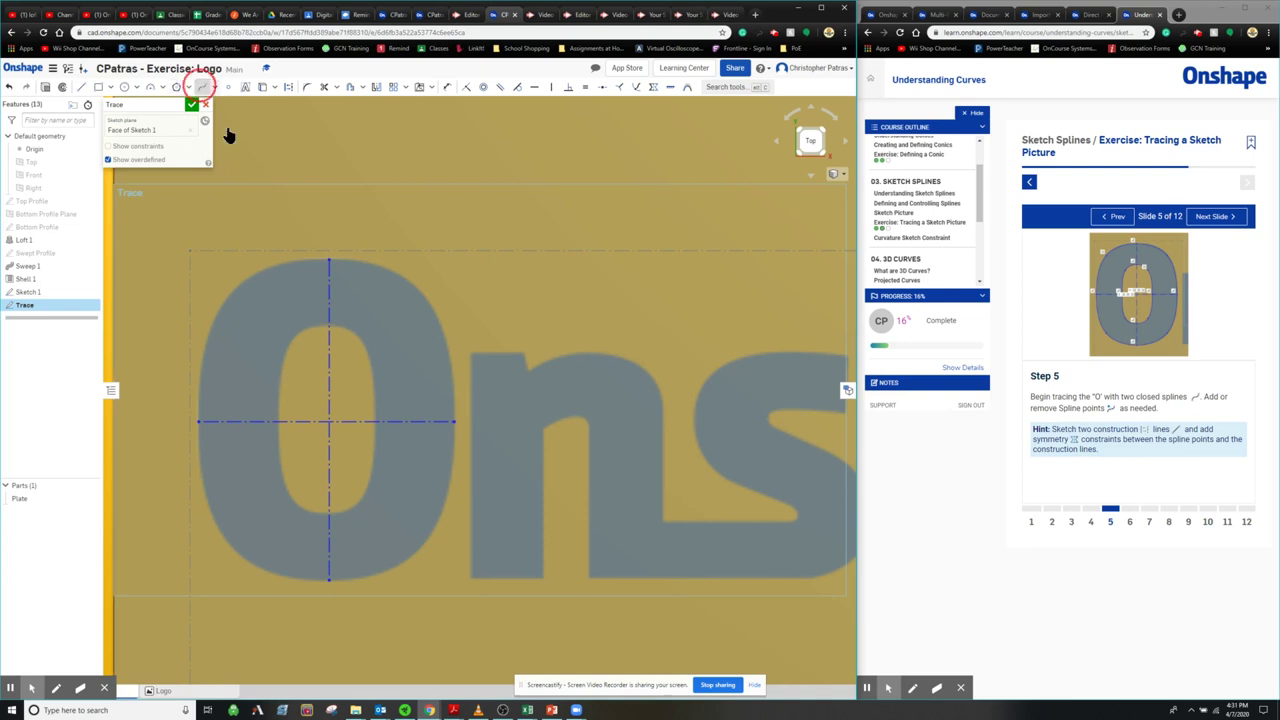
click(329, 261)
scroll(368, 264, up, 4)
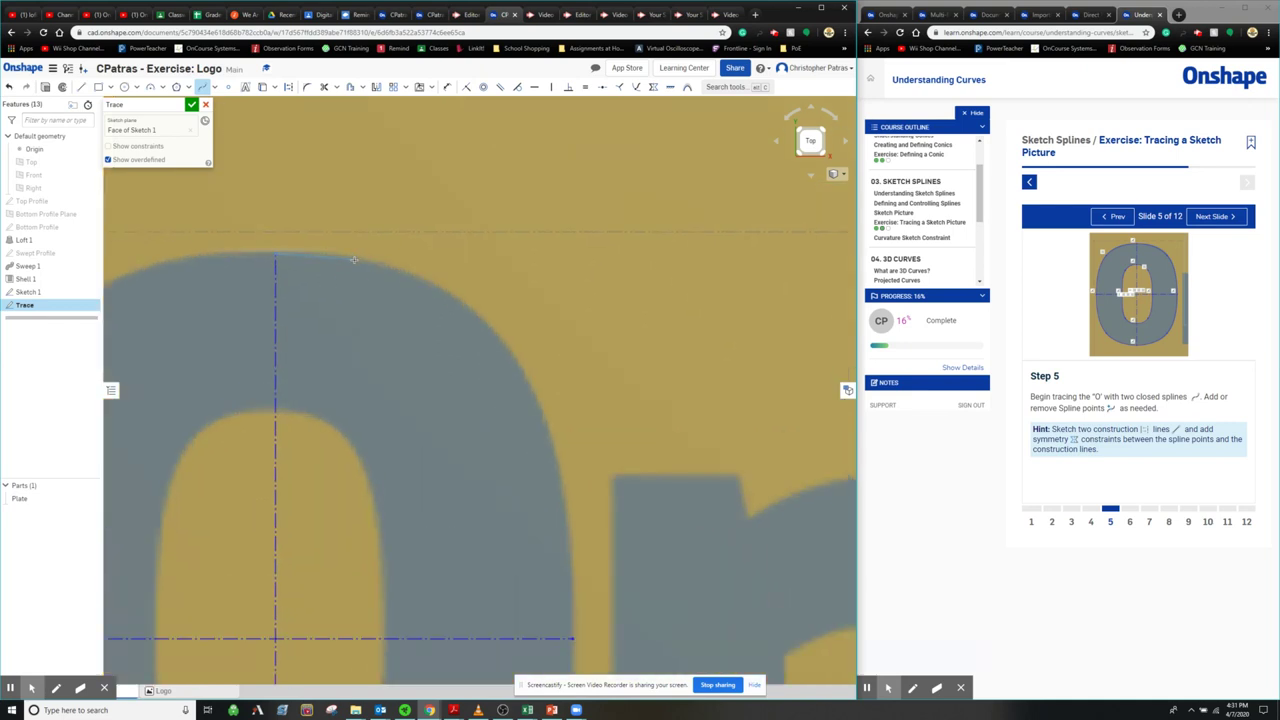
click(380, 268)
mouse_move(537, 434)
middle_down()
mouse_move(471, 220)
mouse_move(474, 236)
middle_up()
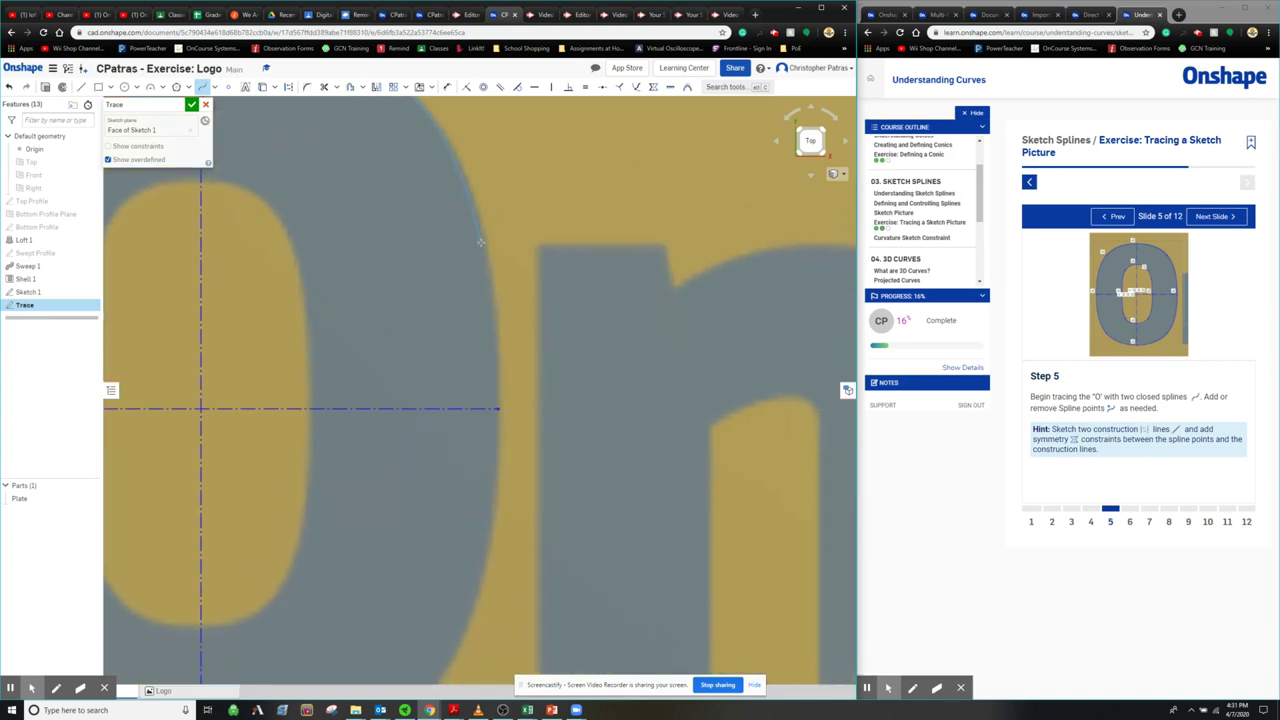
click(480, 242)
click(494, 340)
click(497, 408)
mouse_move(486, 507)
middle_down()
mouse_move(491, 380)
mouse_move(557, 149)
mouse_move(537, 163)
mouse_move(564, 311)
middle_up()
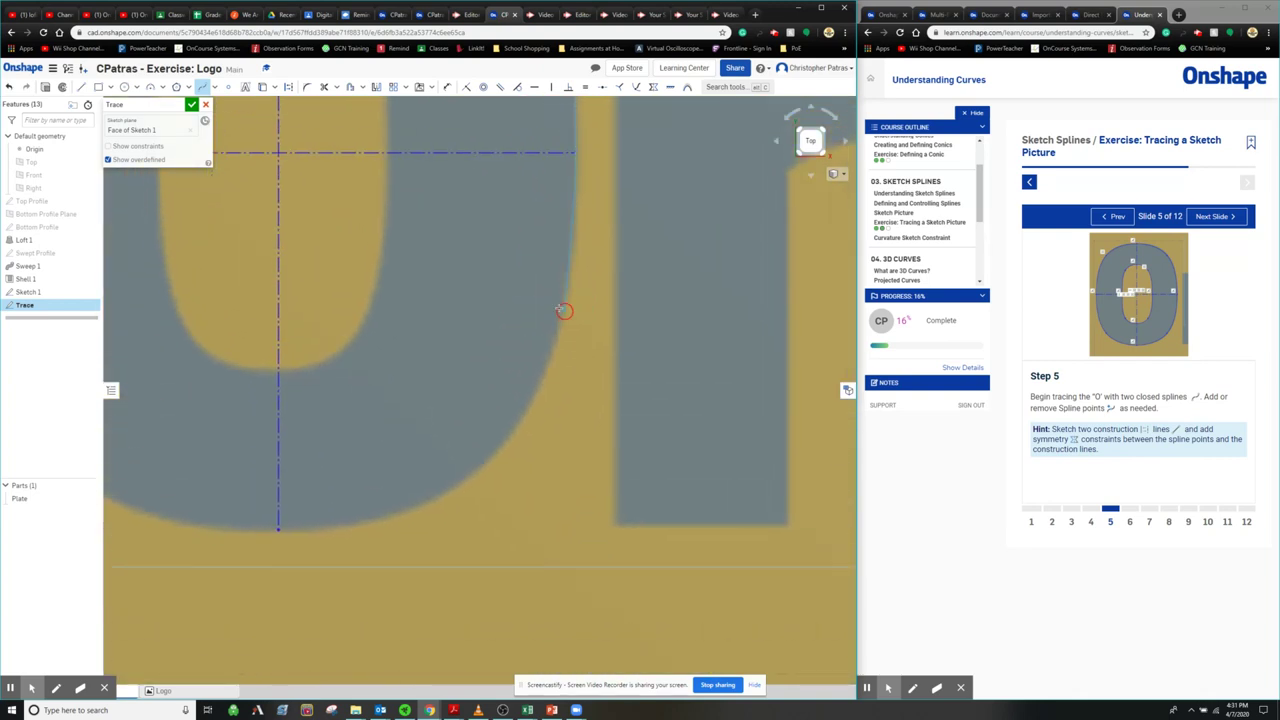
click(571, 244)
click(551, 350)
click(503, 443)
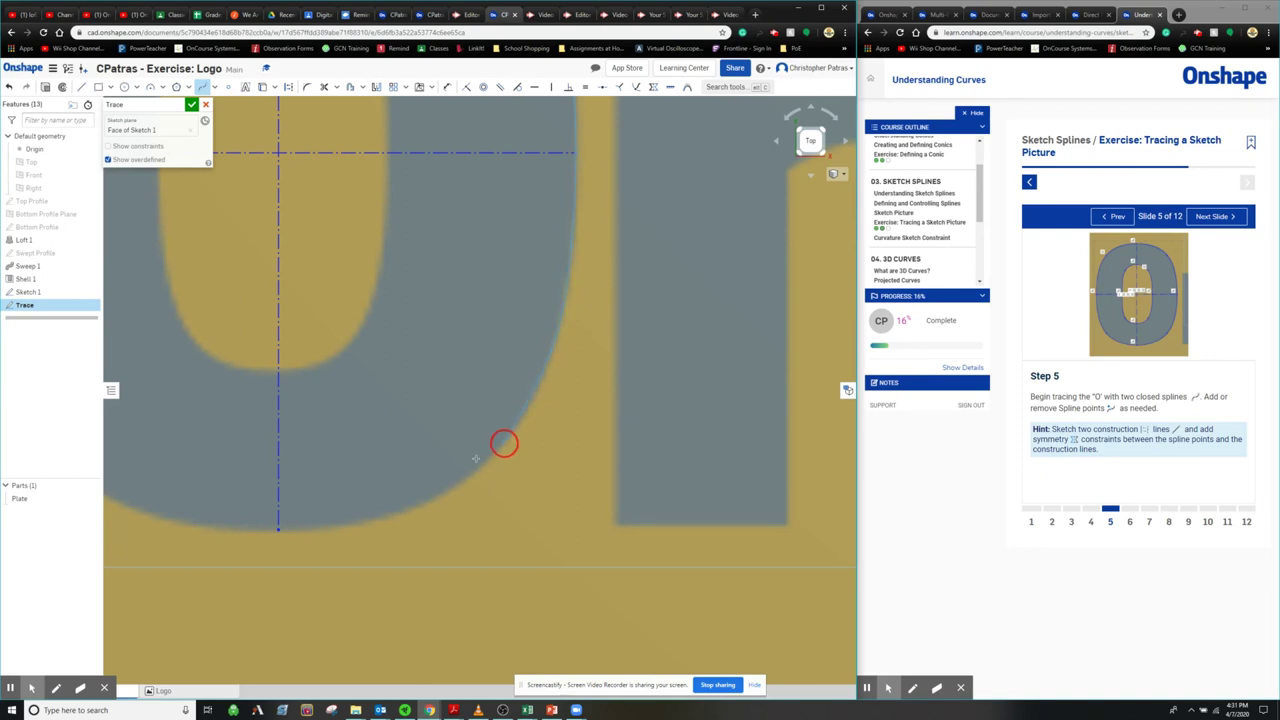
click(428, 500)
- Continue the outer spline along the O's bottom, left side and top-left curve
middle_drag(243, 514, 575, 535)
scroll(558, 546, up, 1)
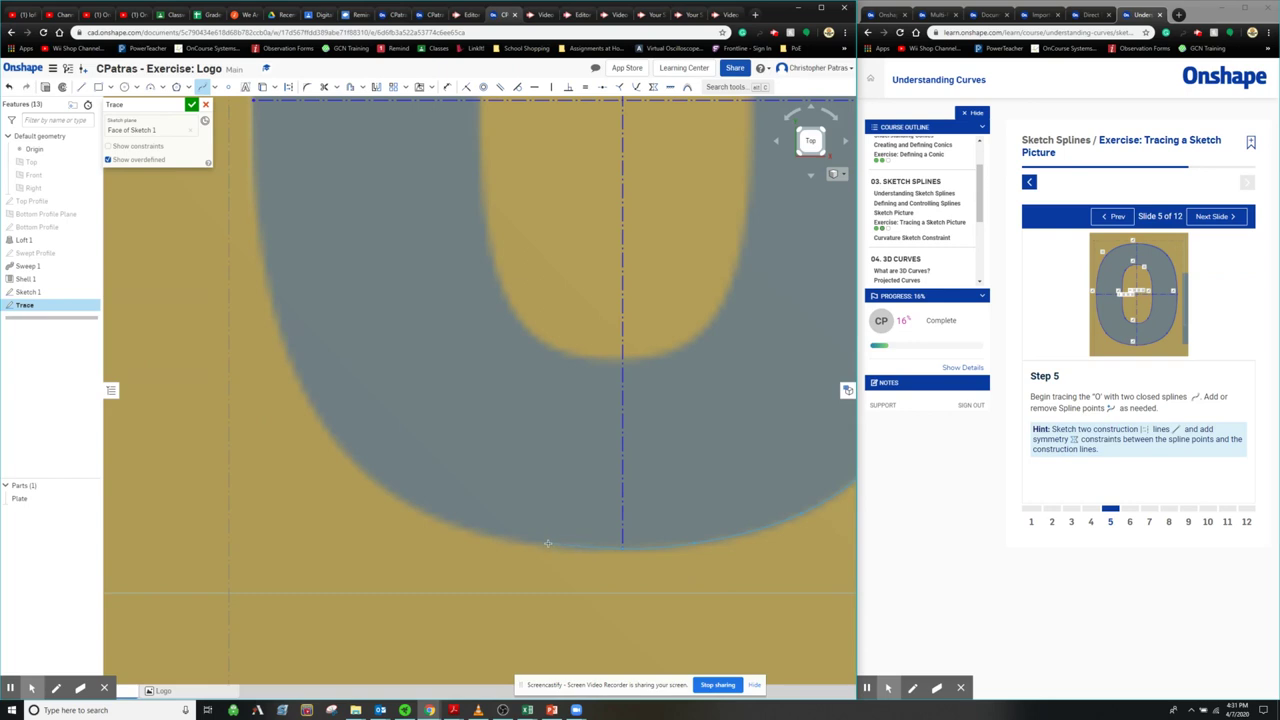
click(545, 542)
click(460, 524)
click(381, 482)
click(317, 411)
middle_drag(326, 362, 408, 470)
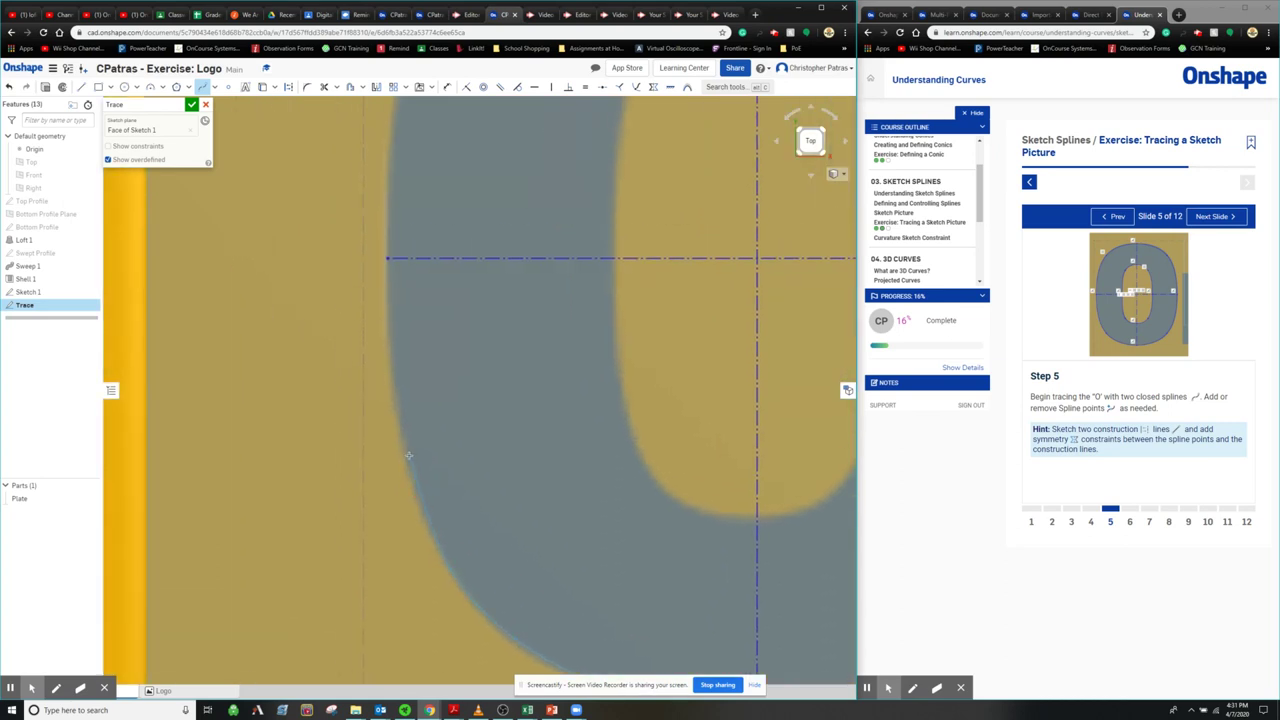
click(406, 454)
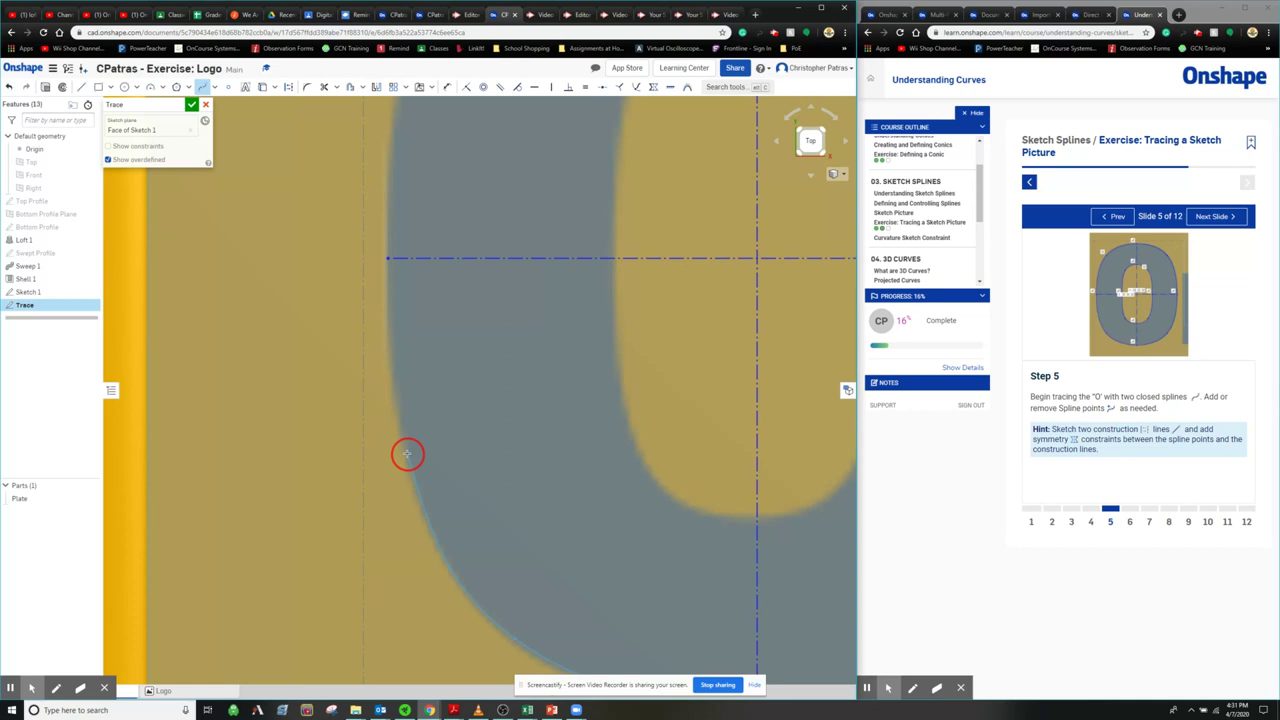
click(385, 315)
click(389, 257)
middle_drag(449, 200, 520, 434)
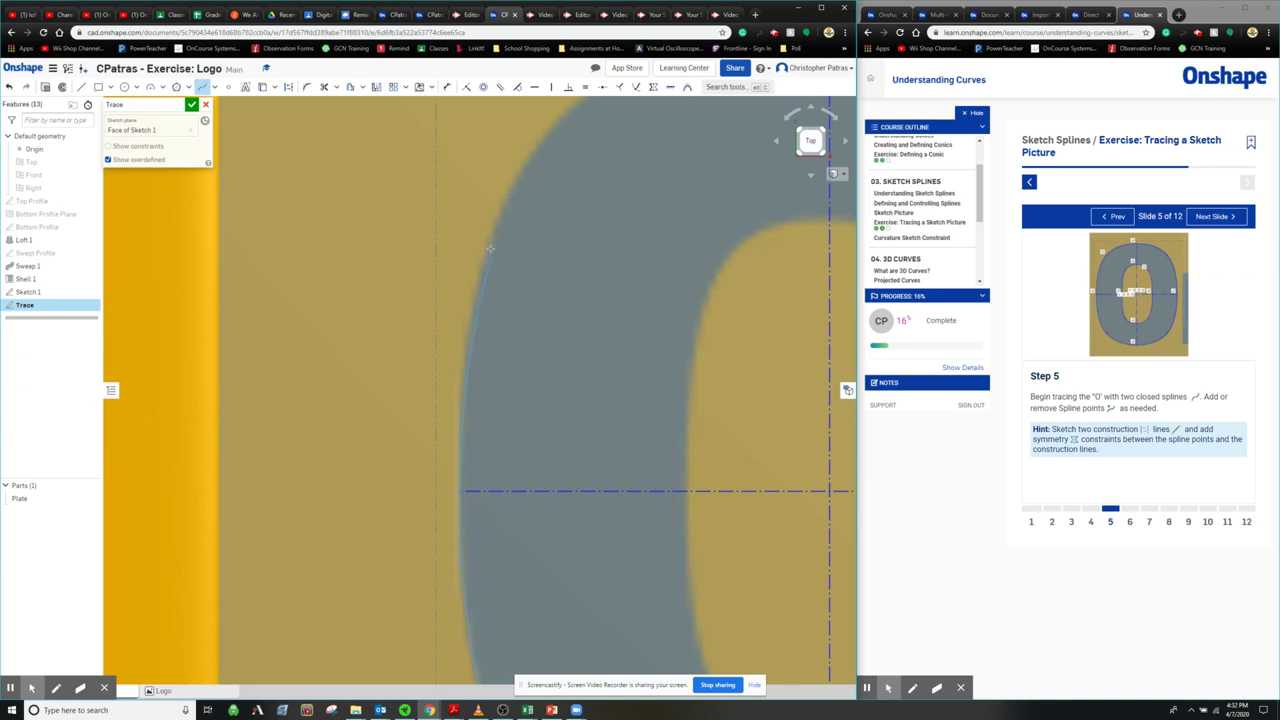
middle_drag(490, 248, 494, 414)
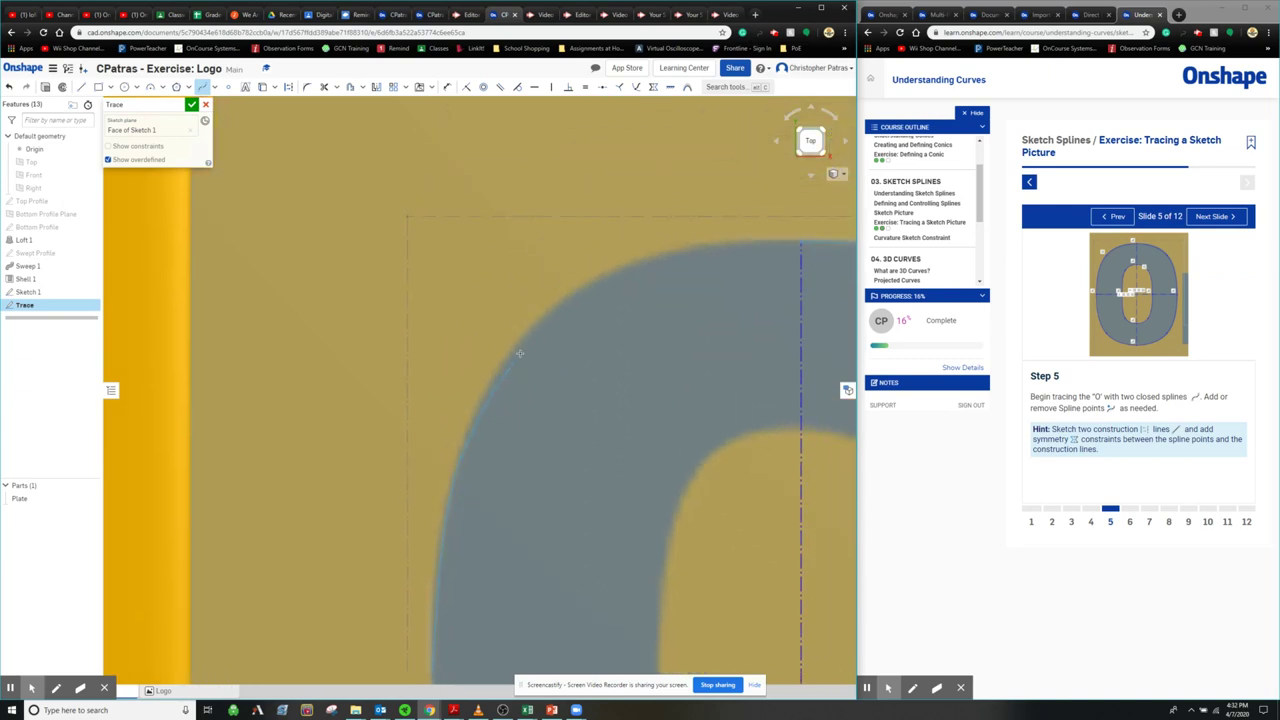
click(569, 305)
click(598, 282)
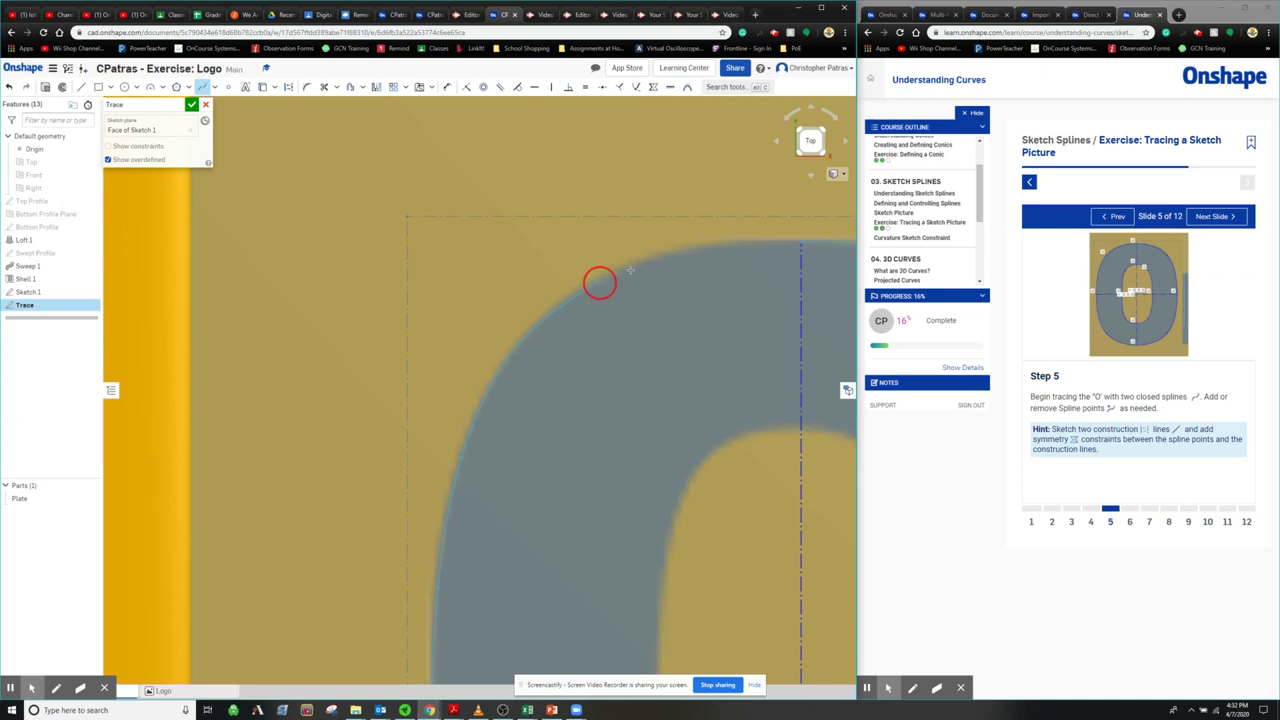
click(709, 248)
- Finish the outer spline back at its start point and frame the whole traced O
double_click(800, 242)
scroll(686, 380, down, 5)
middle_drag(686, 380, 534, 358)
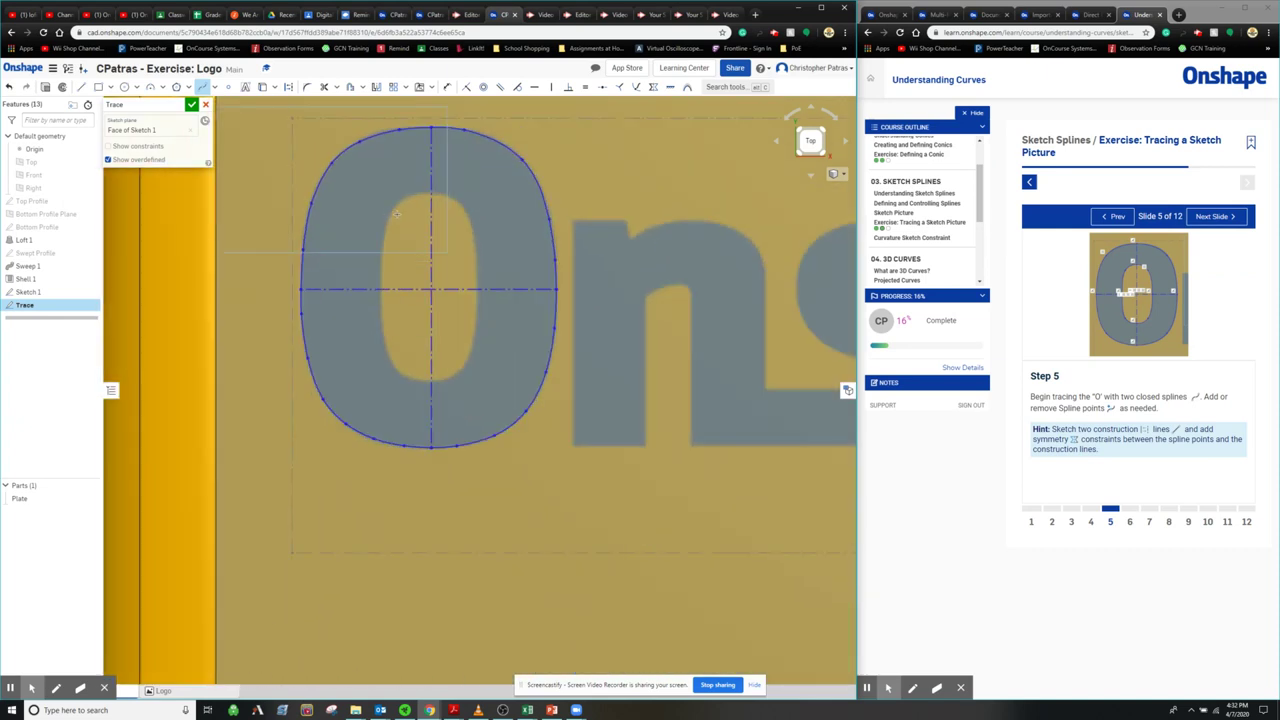
scroll(440, 314, up, 3)
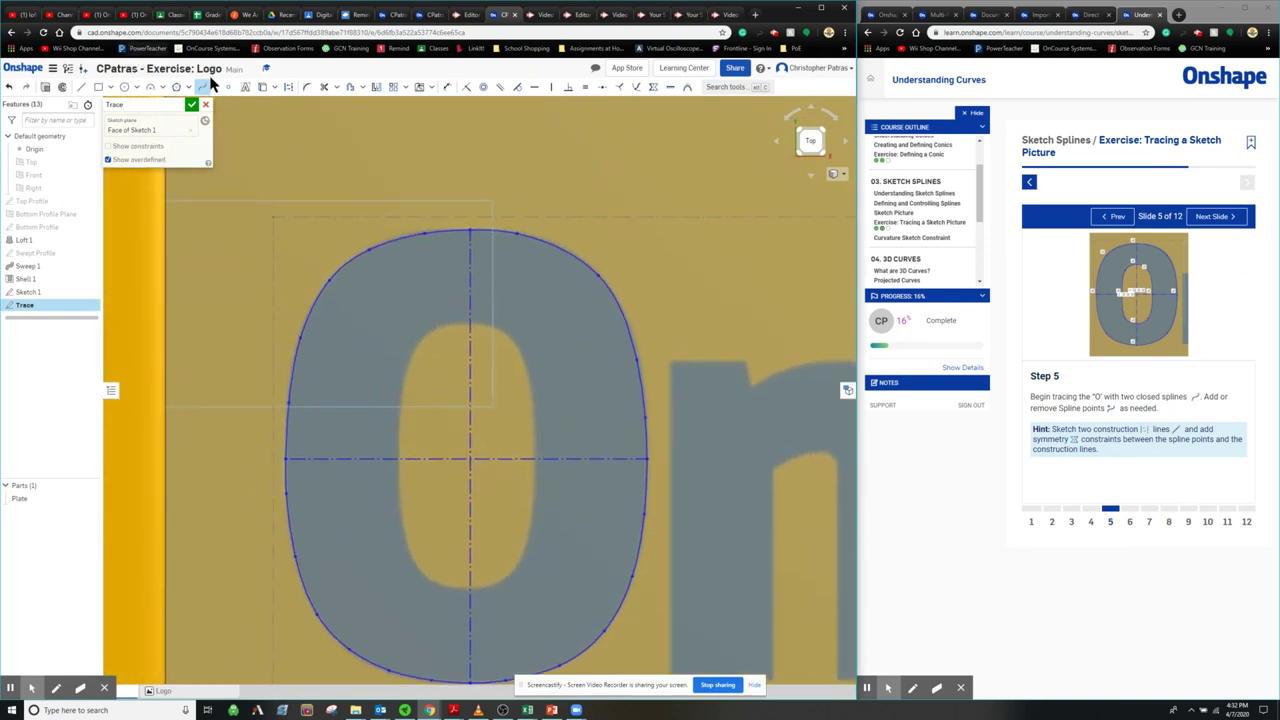
scroll(461, 341, up, 3)
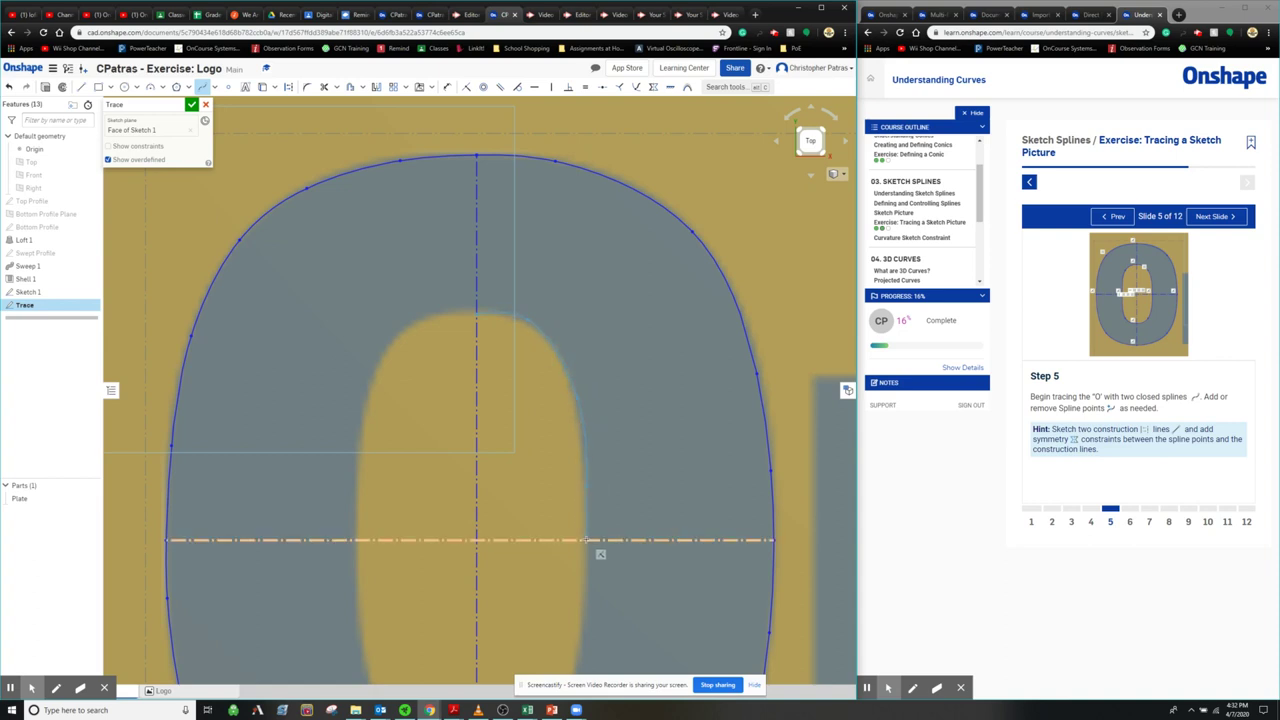
middle_drag(589, 619, 720, 354)
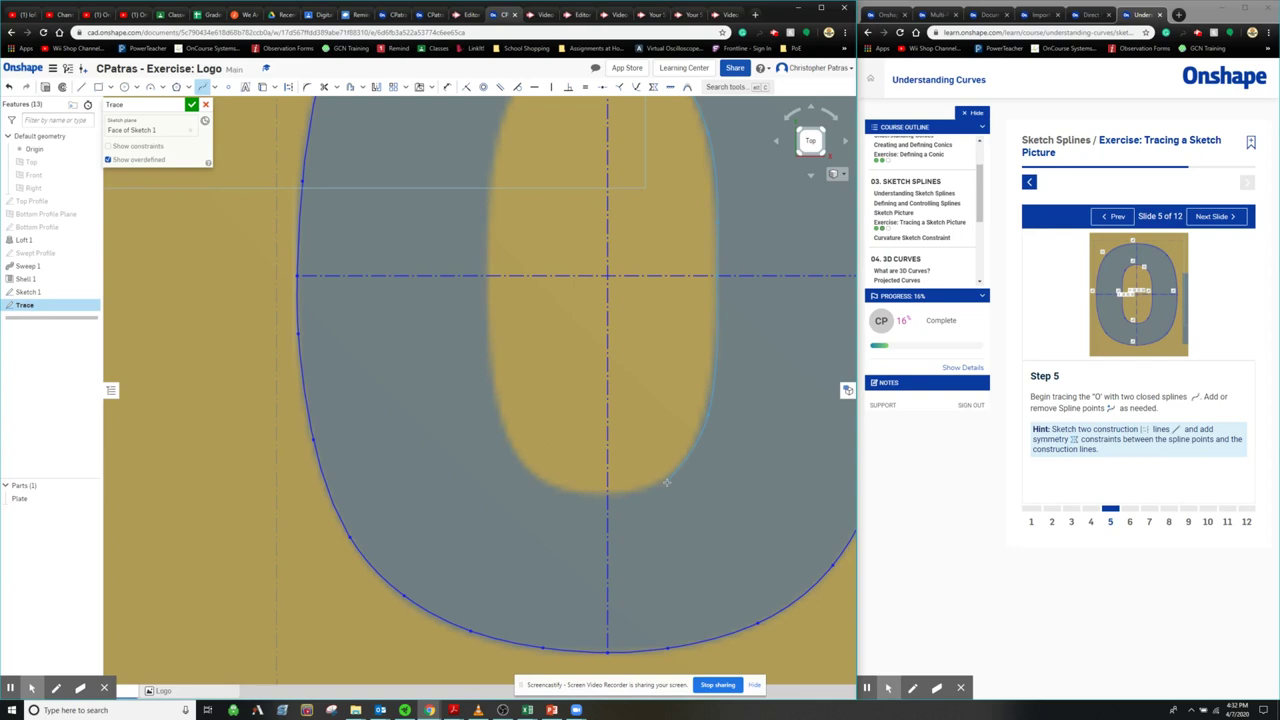
- Trace a closed spline along the inner edge of the O
click(608, 493)
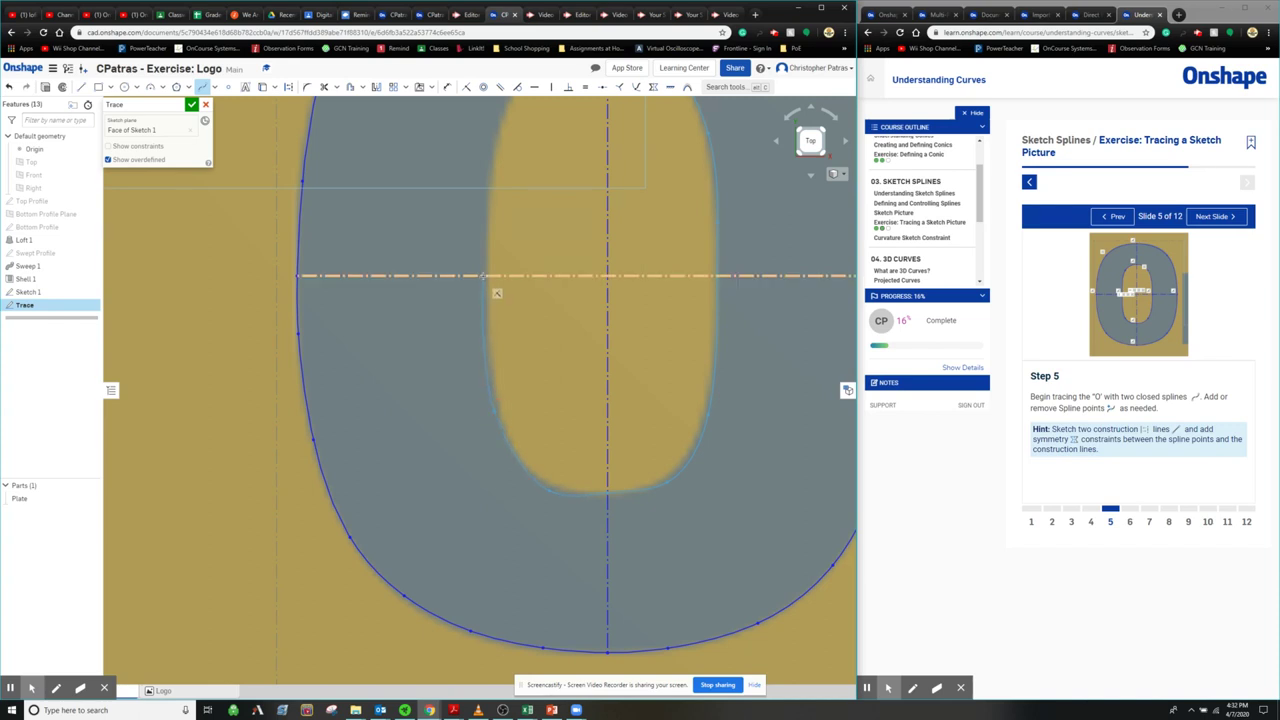
middle_drag(483, 180, 457, 306)
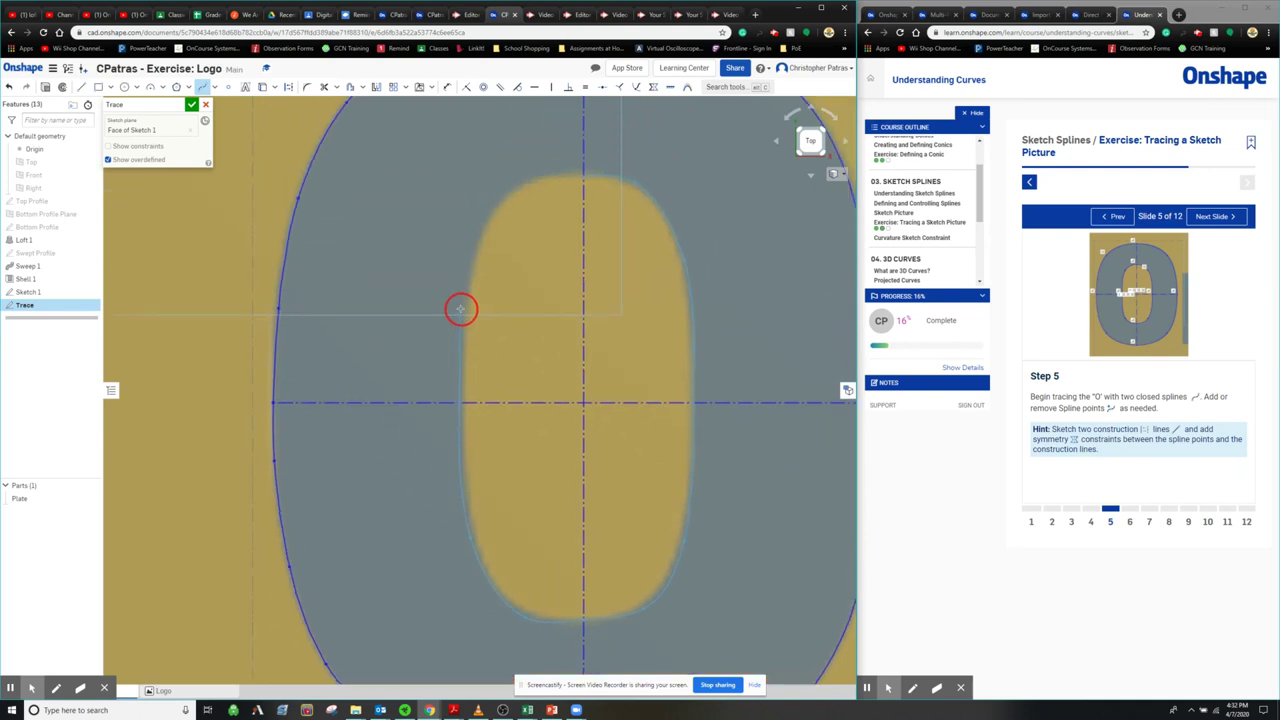
click(460, 288)
click(487, 215)
click(538, 173)
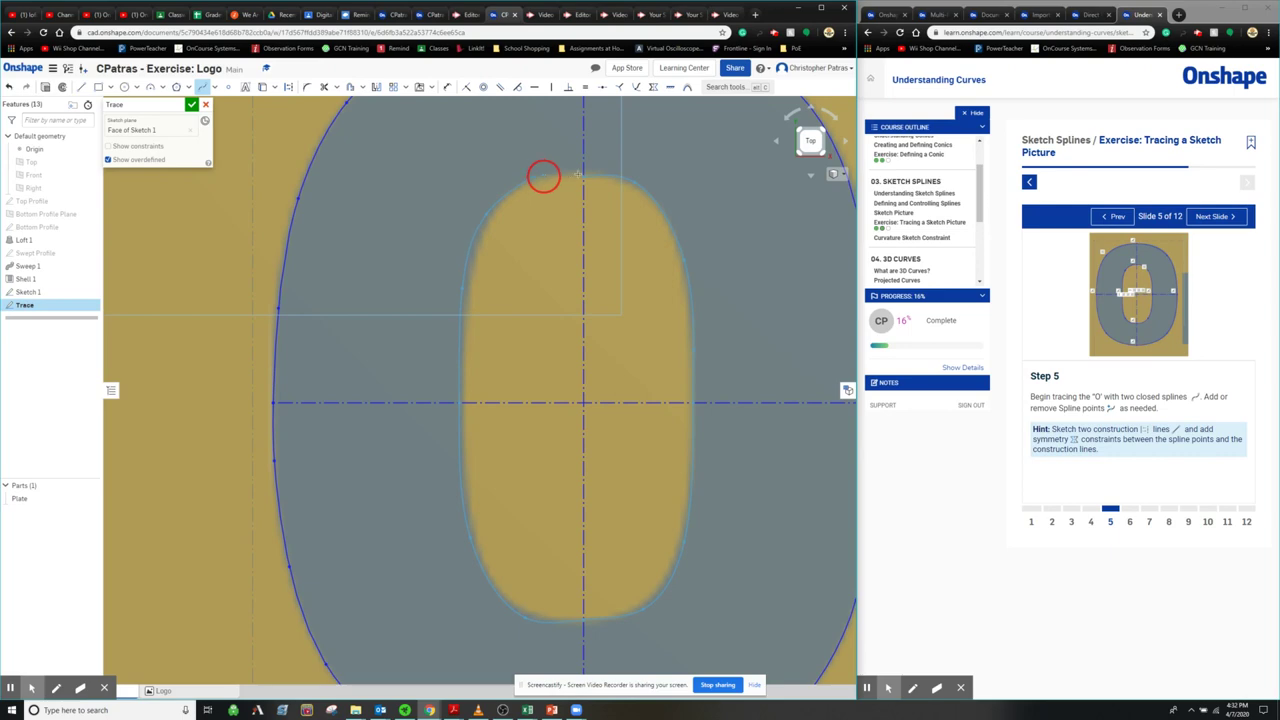
click(583, 177)
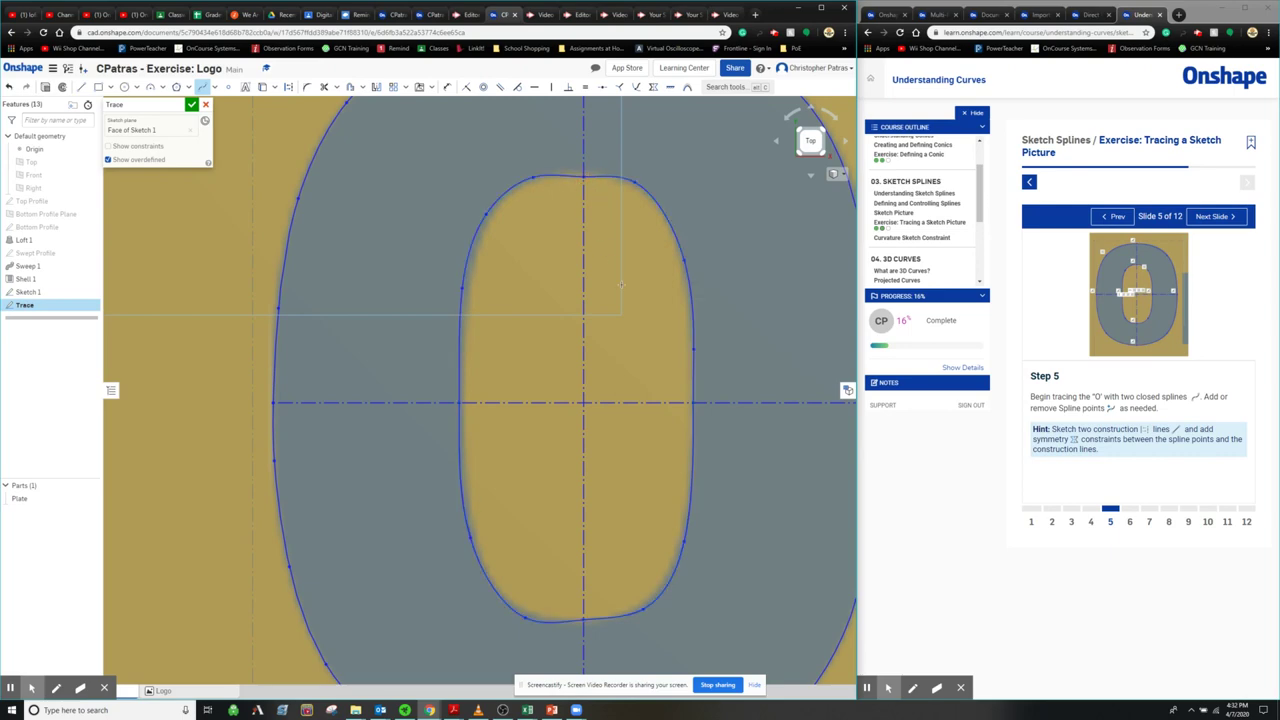
scroll(679, 333, down, 5)
- Reframe the traced logo and page the tutorial forward from Step 6 to Step 11
middle_drag(679, 333, 606, 363)
scroll(606, 363, down, 1)
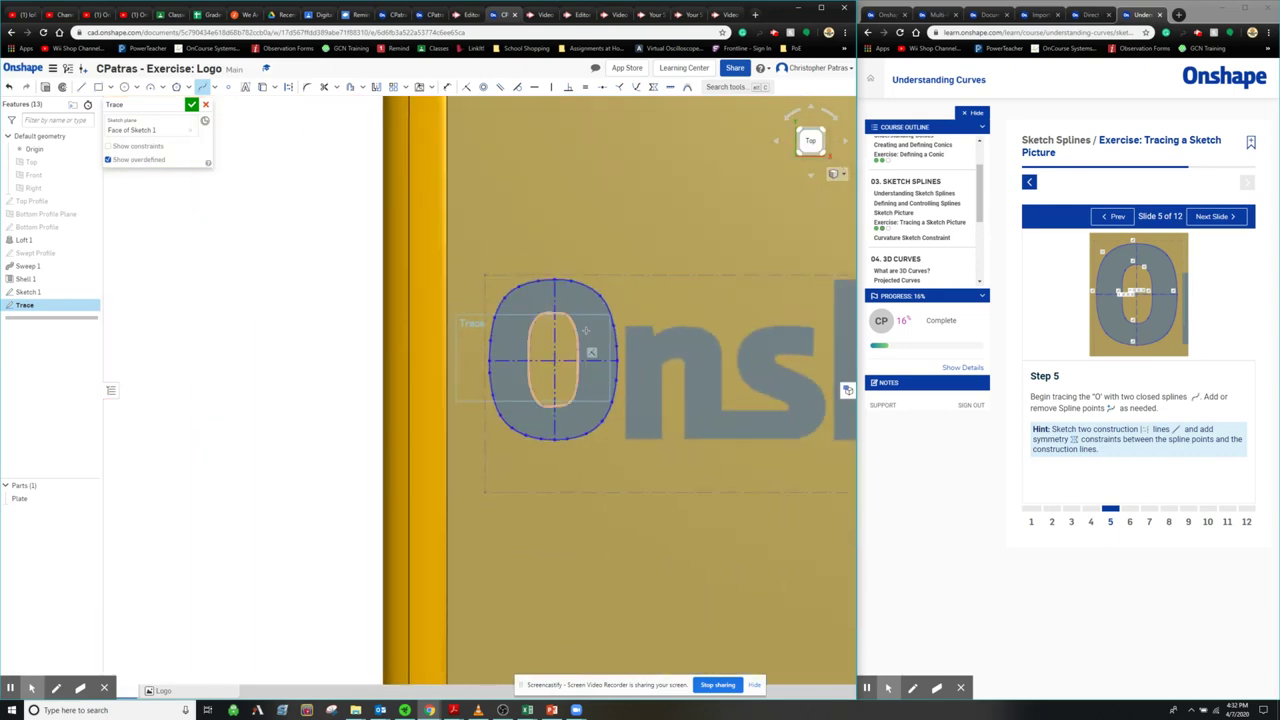
scroll(609, 290, up, 1)
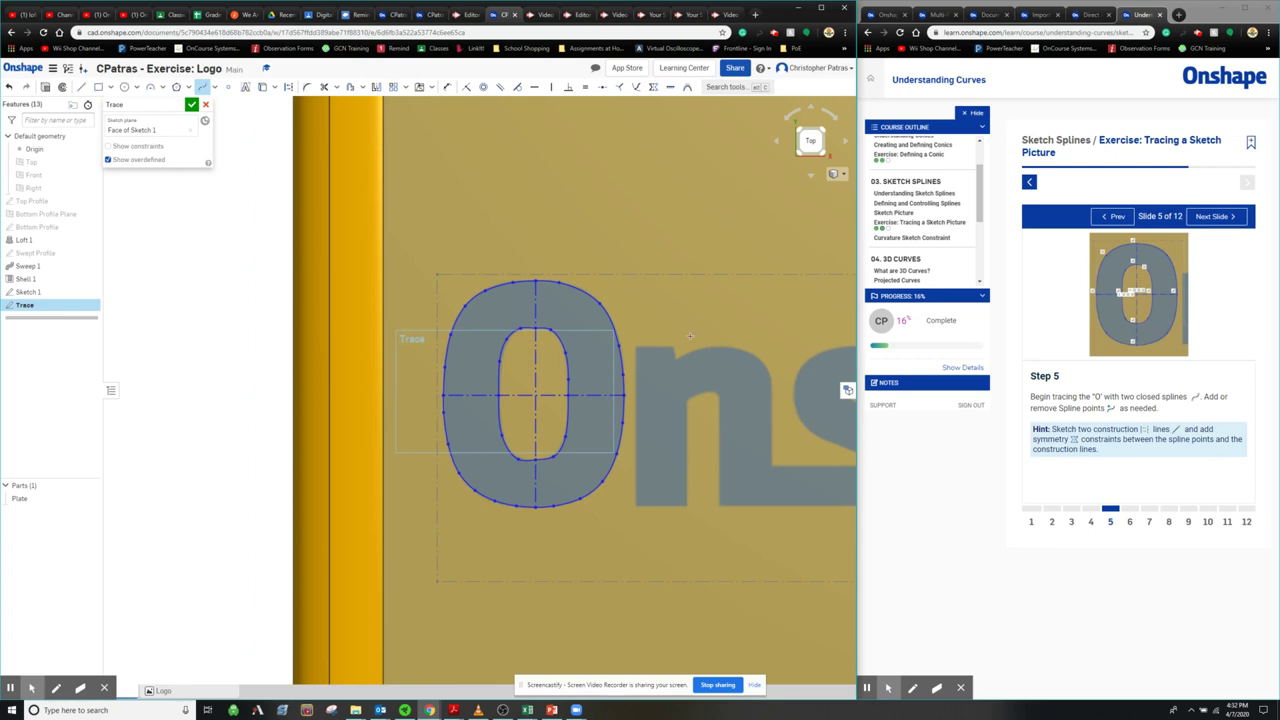
middle_drag(690, 366, 566, 331)
scroll(566, 331, down, 1)
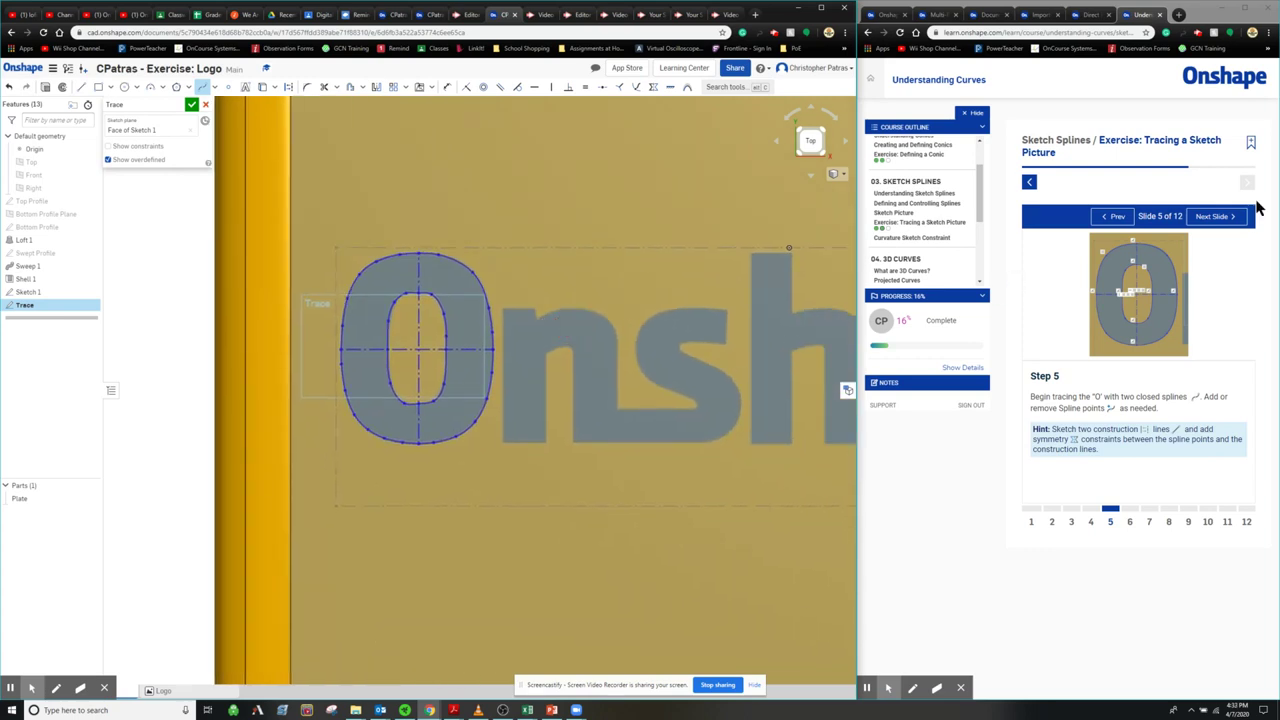
click(1215, 216)
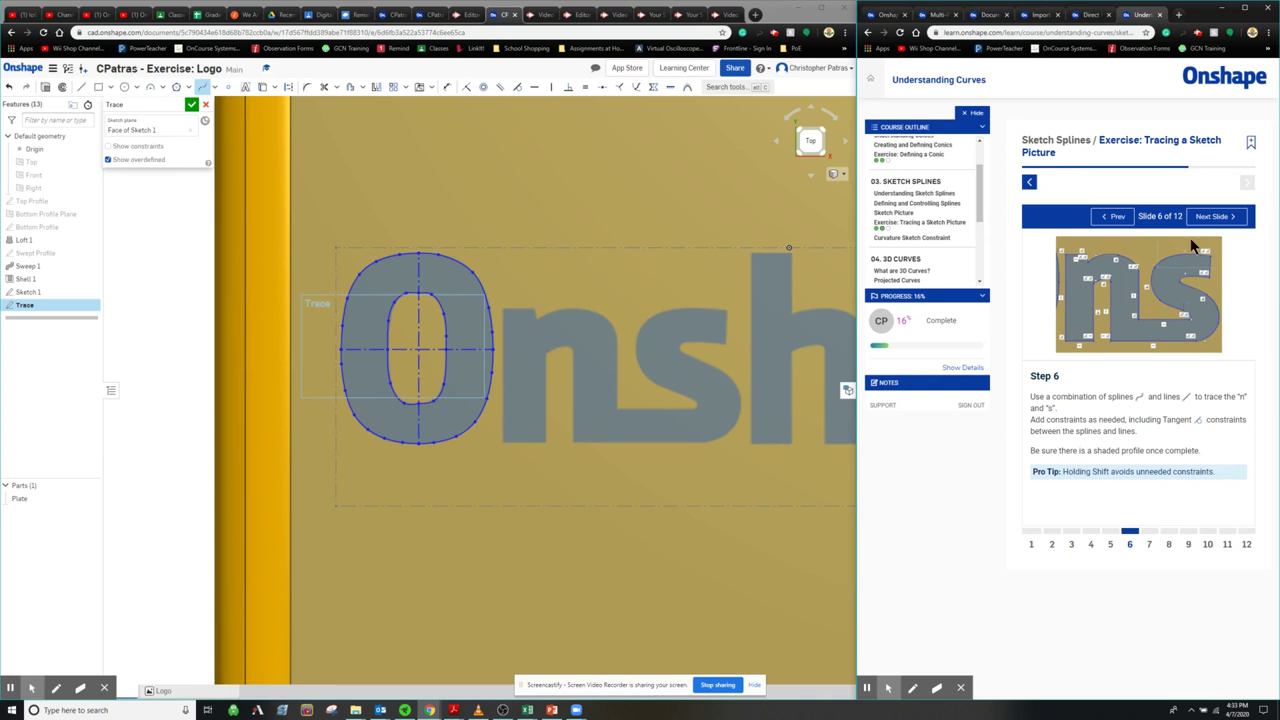
click(1192, 216)
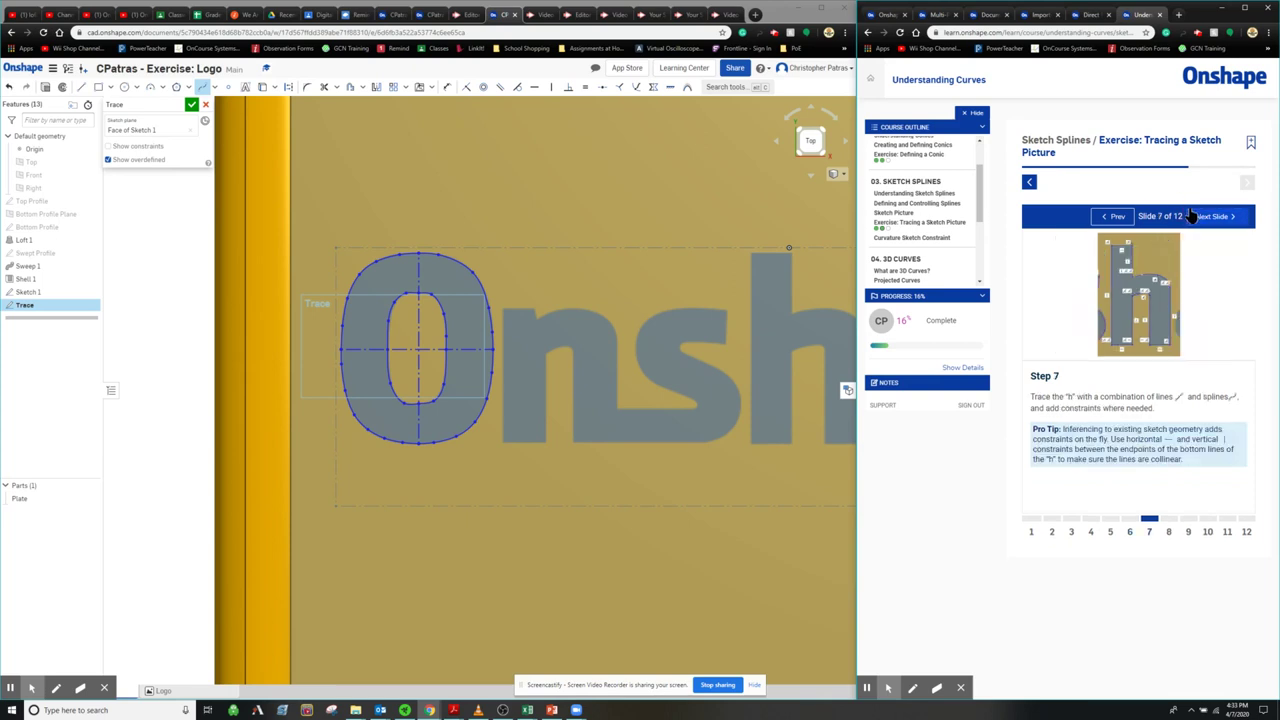
click(1190, 216)
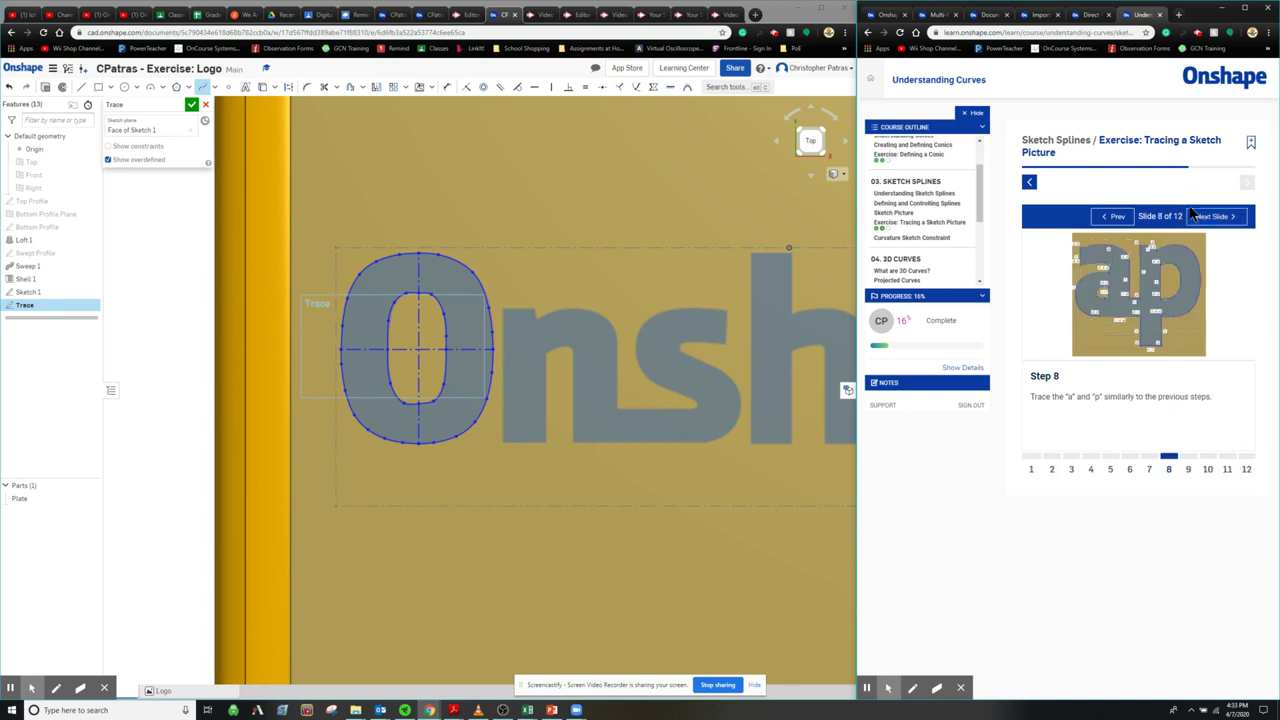
click(1106, 220)
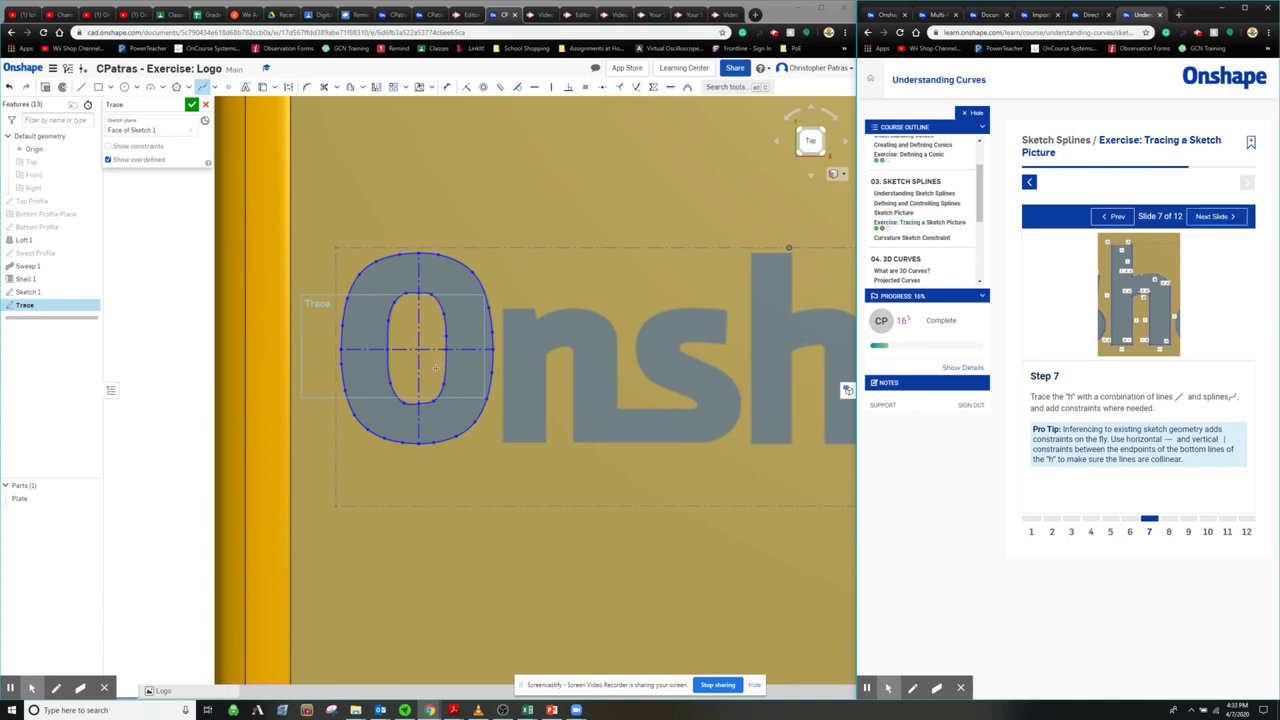
click(1204, 222)
click(1206, 222)
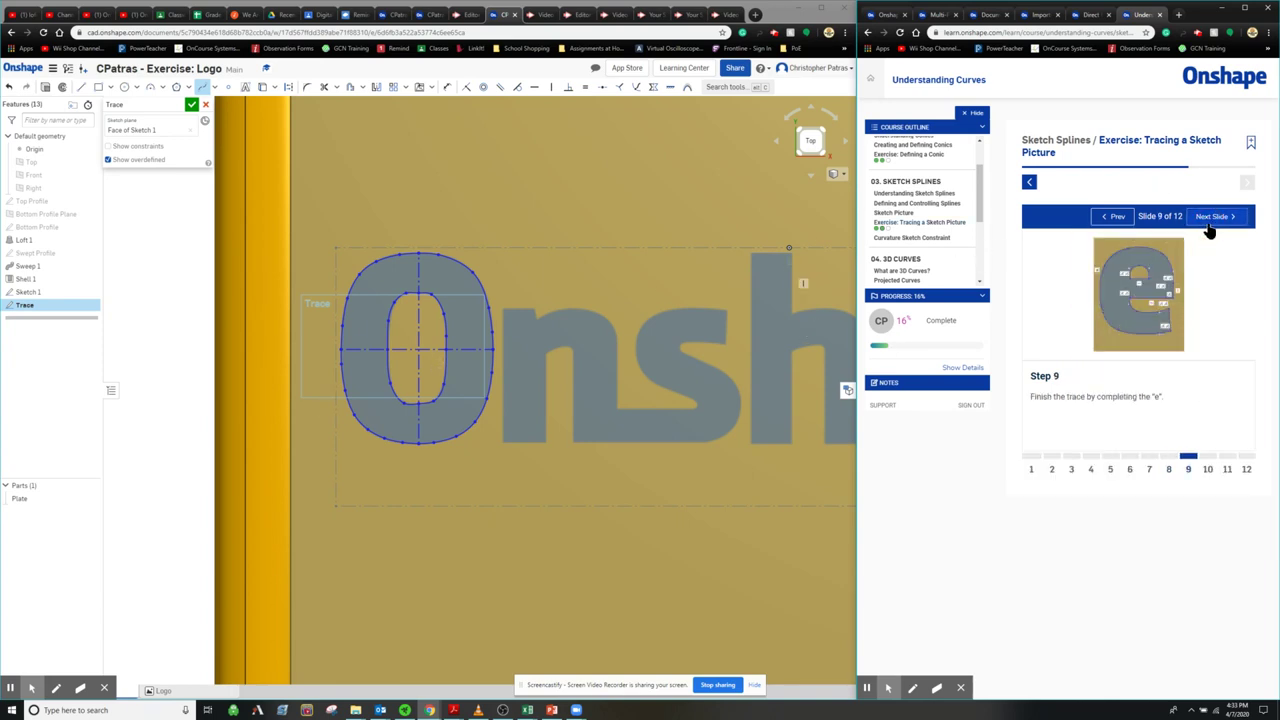
click(1208, 228)
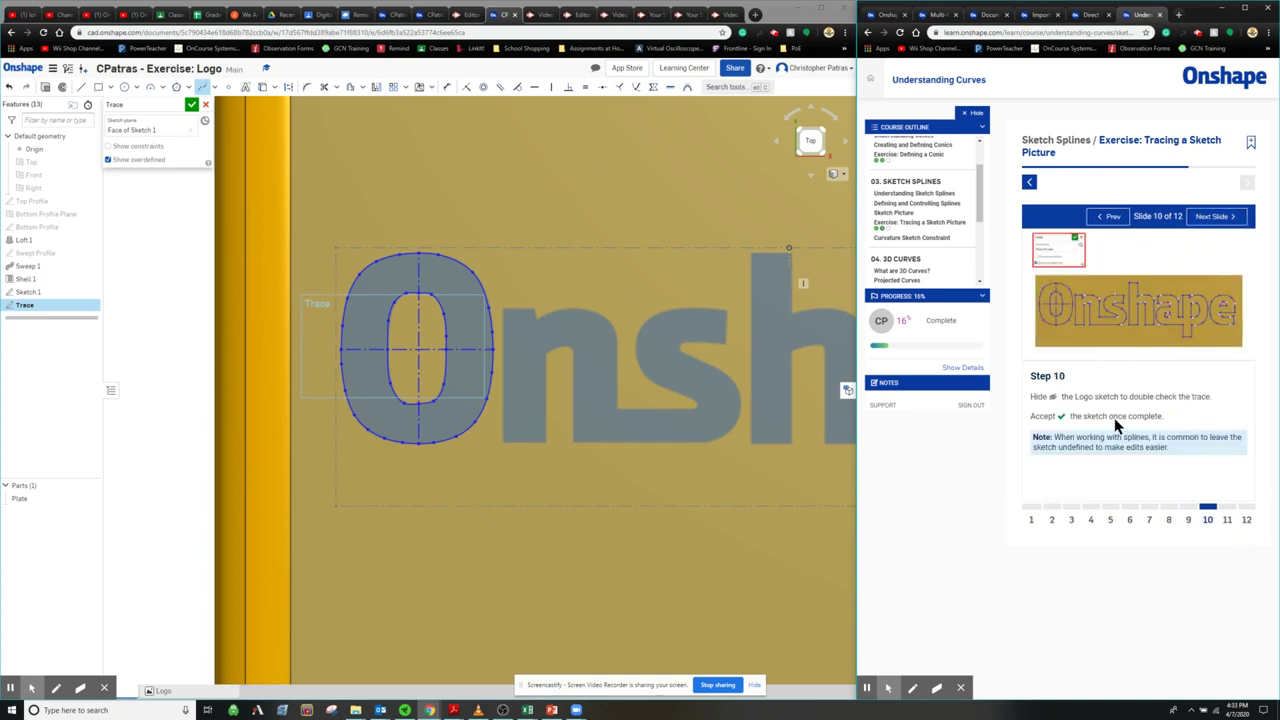
click(1210, 220)
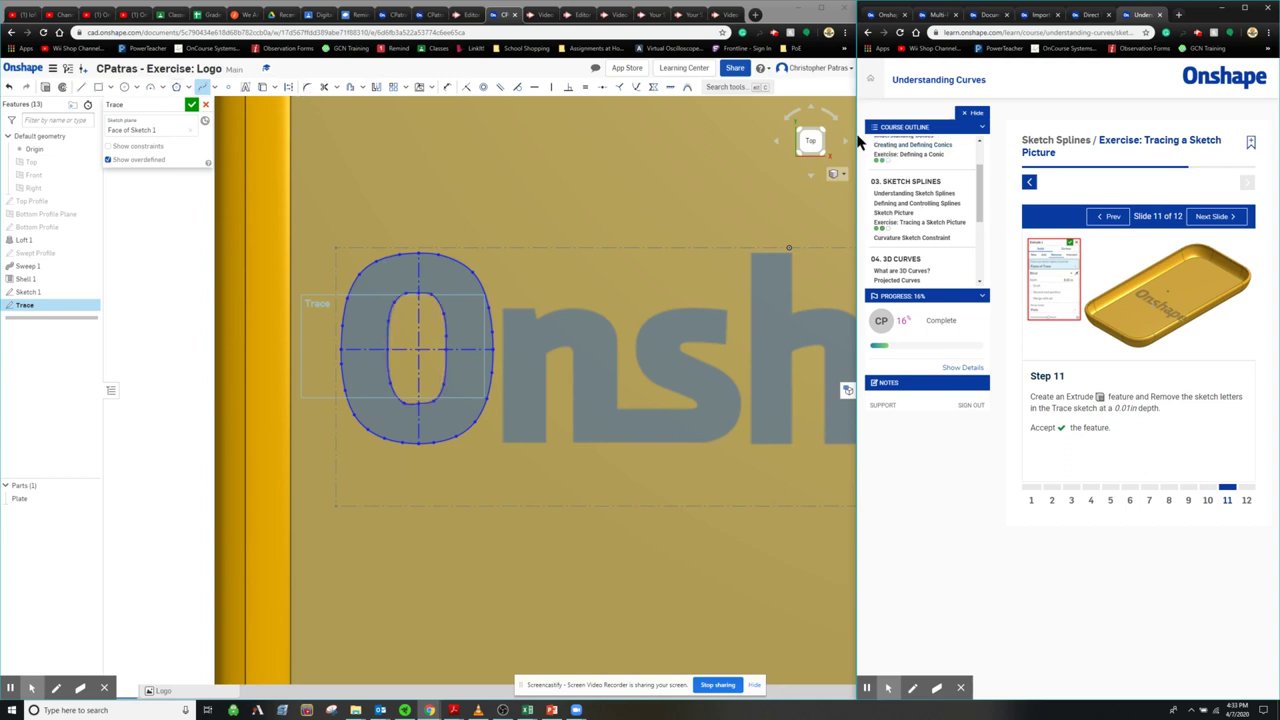
- Accept the finished Trace sketch of the O from a top-down view of the tray
click(820, 130)
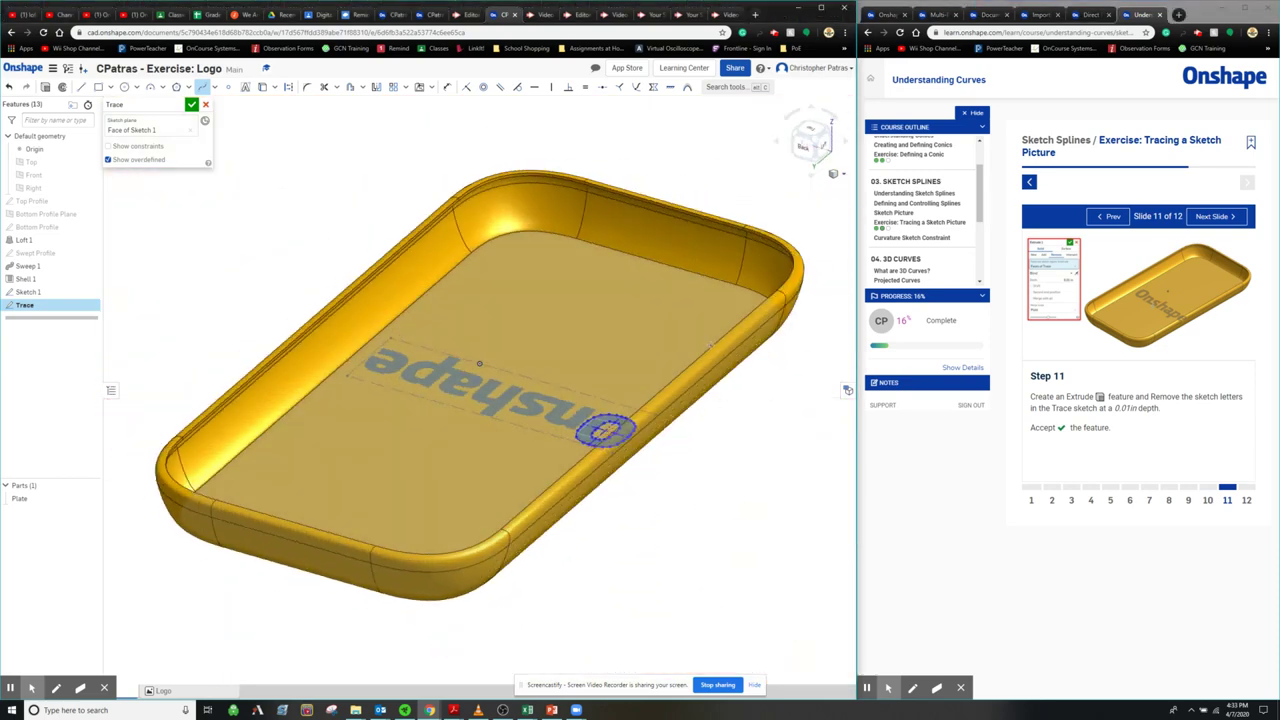
click(828, 124)
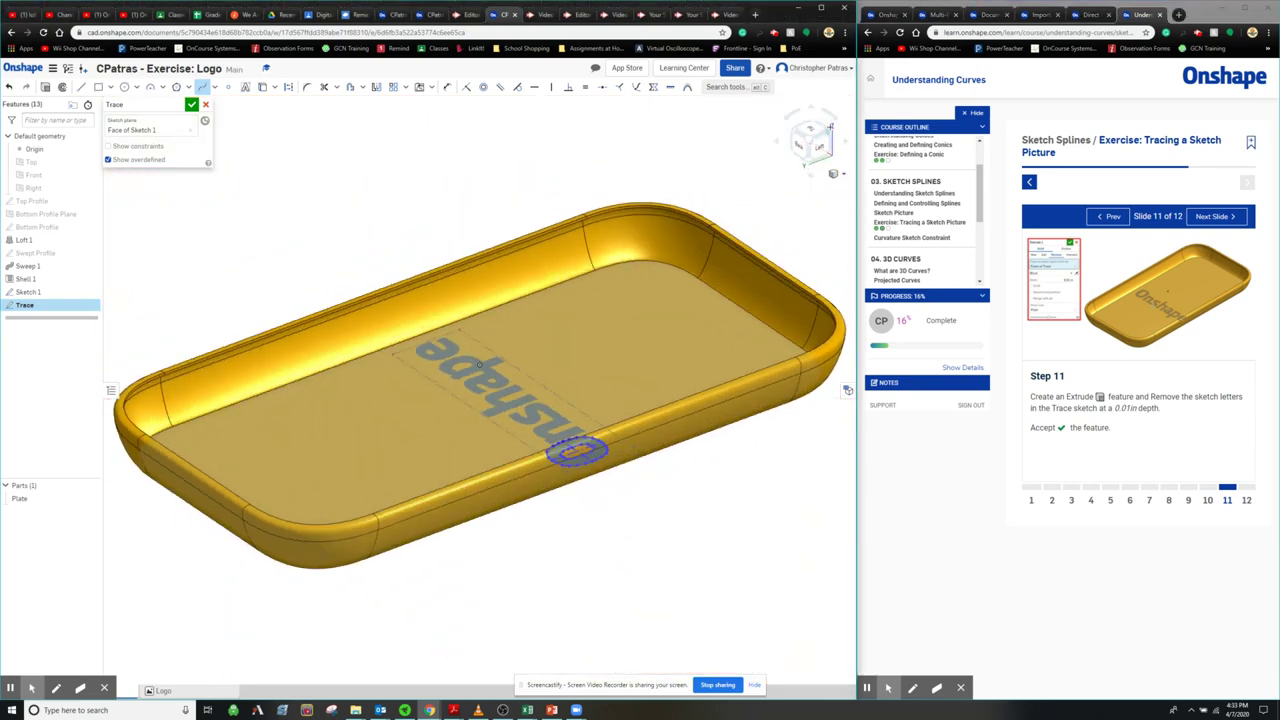
click(815, 130)
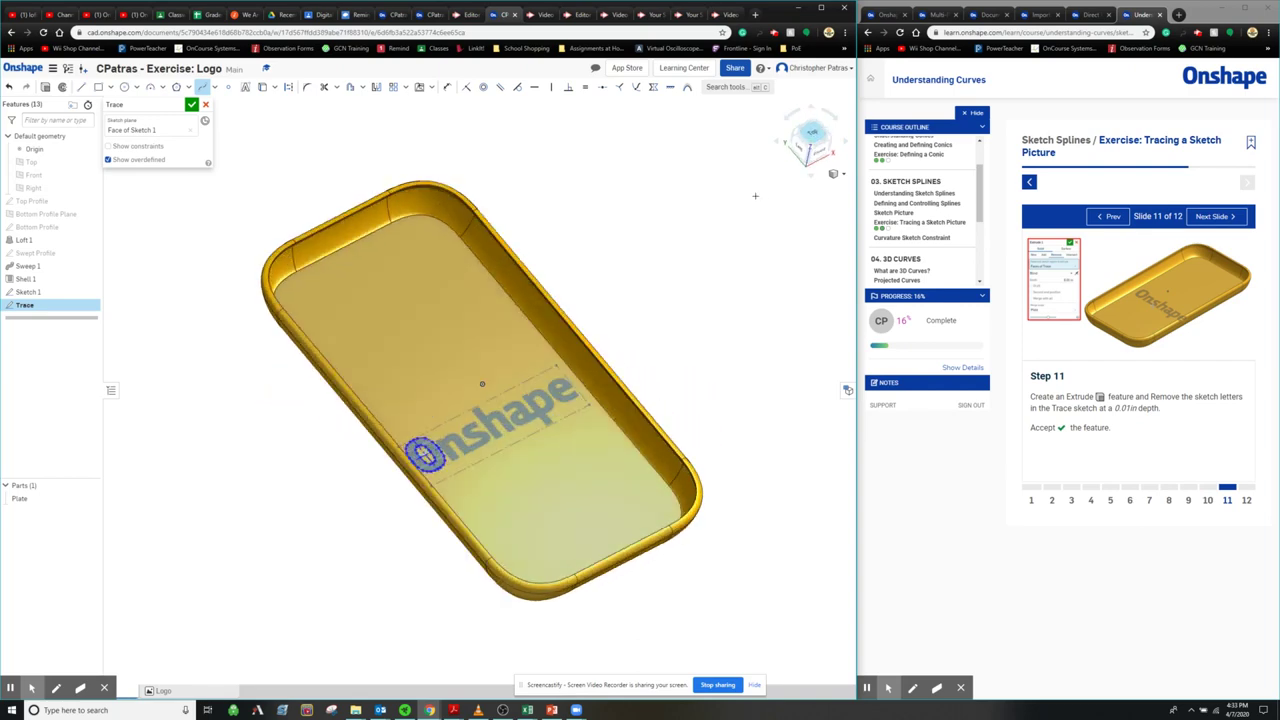
scroll(360, 426, up, 5)
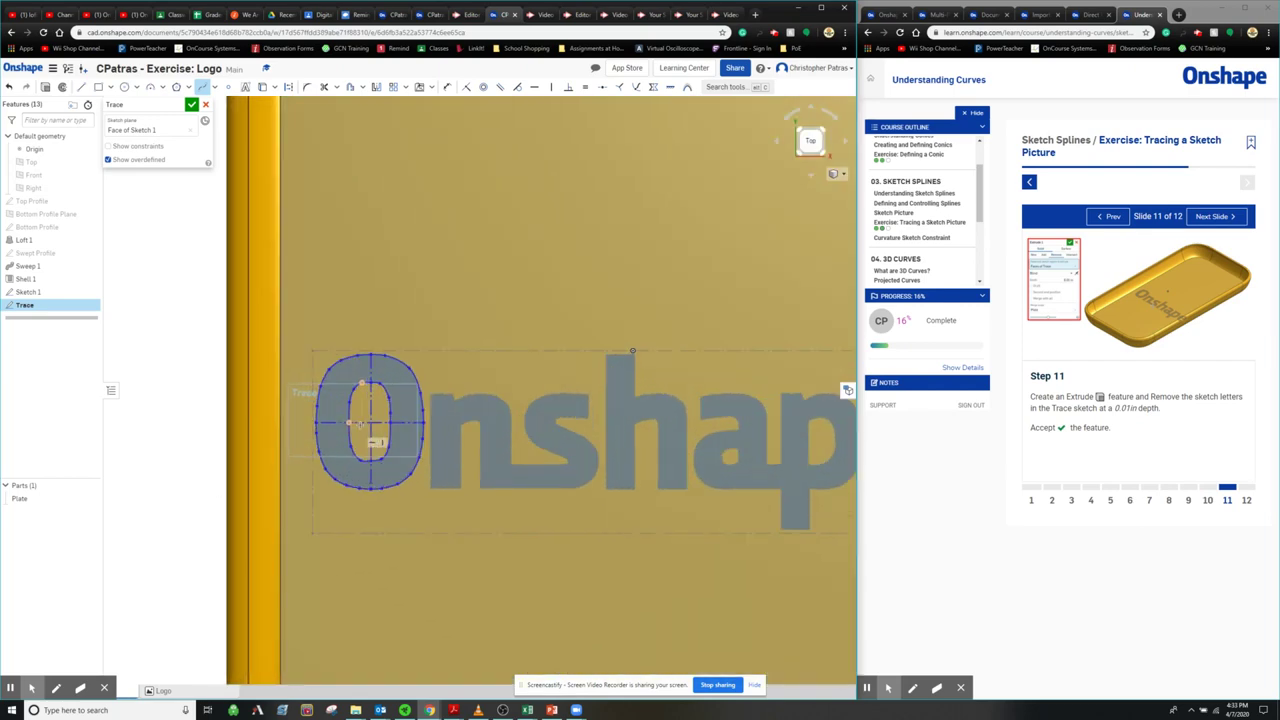
click(192, 105)
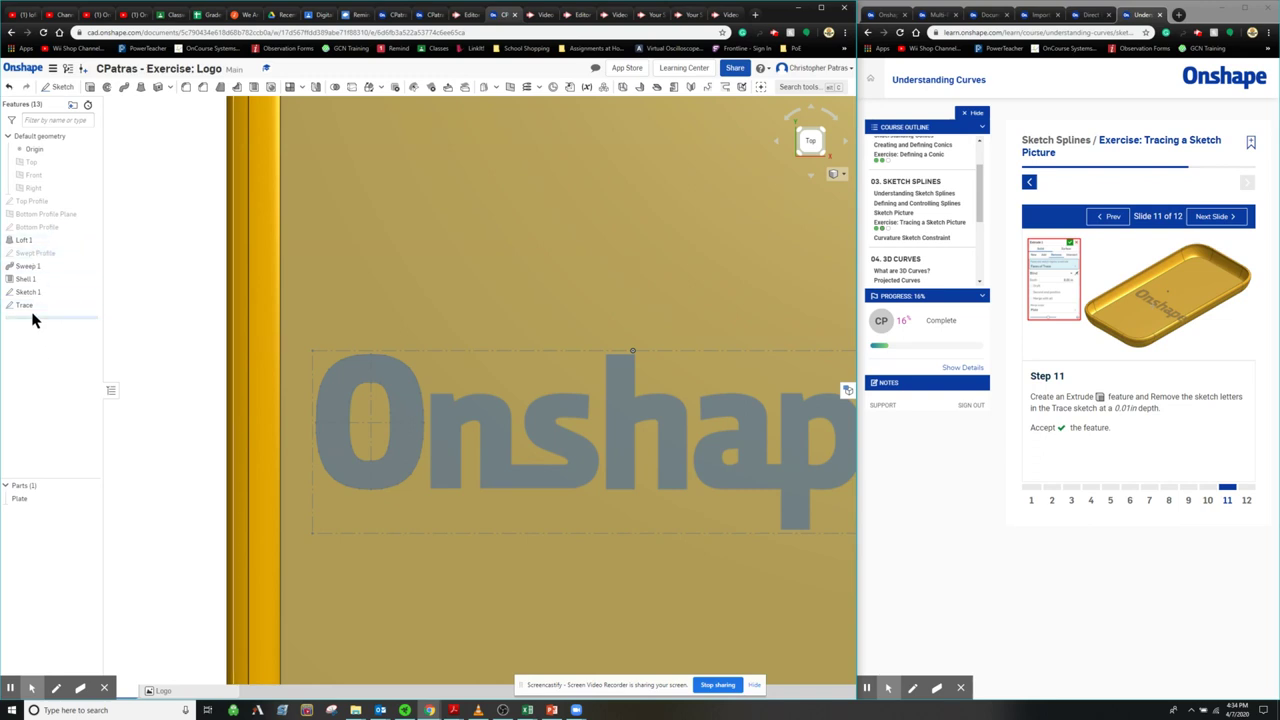
- Hide Sketch 1's logo image so only the traced O outlines remain visible
click(808, 142)
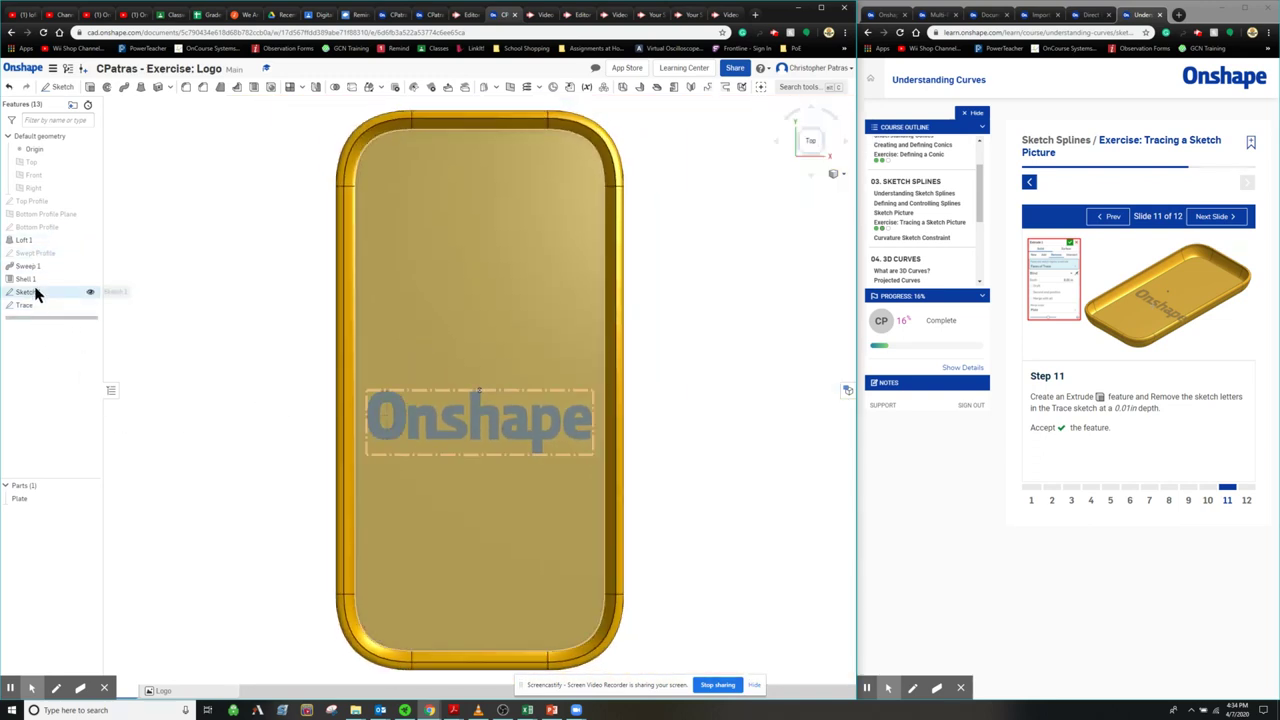
click(90, 291)
scroll(411, 409, up, 4)
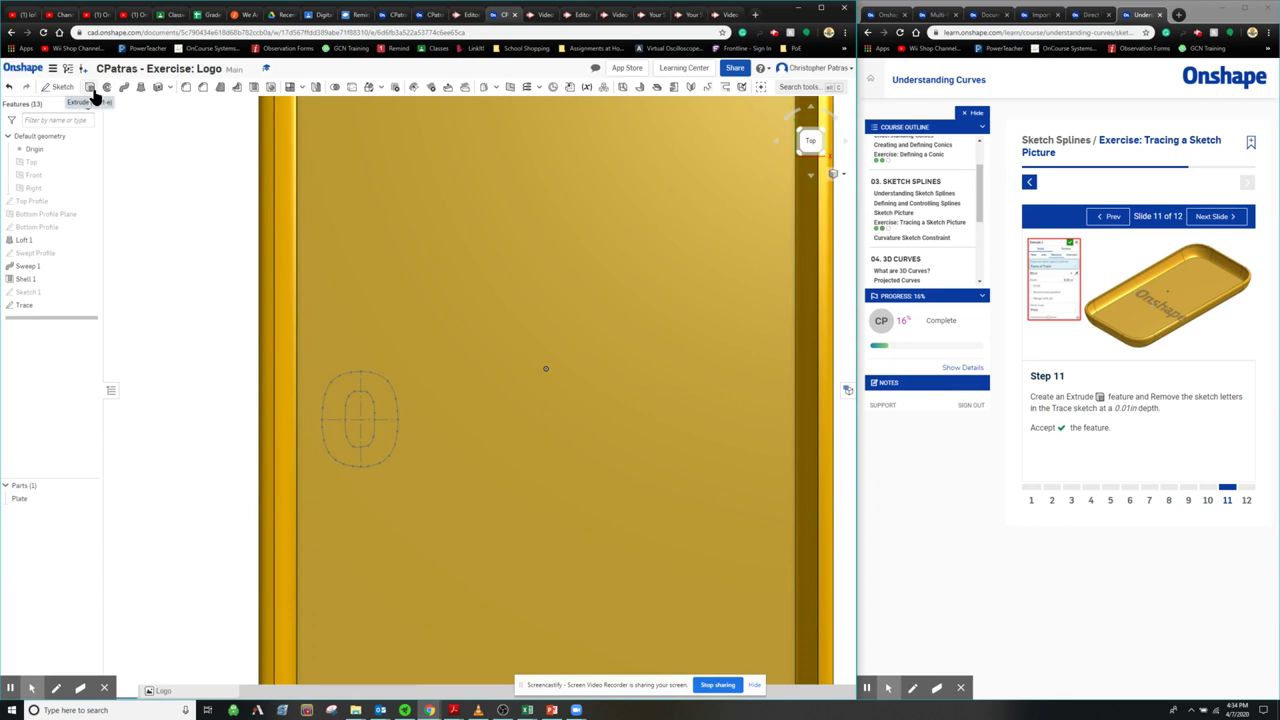
- Extrude the traced O region as a Remove cut, 0.01 in deep, creating Extrude 1
key(shift+e)
click(380, 385)
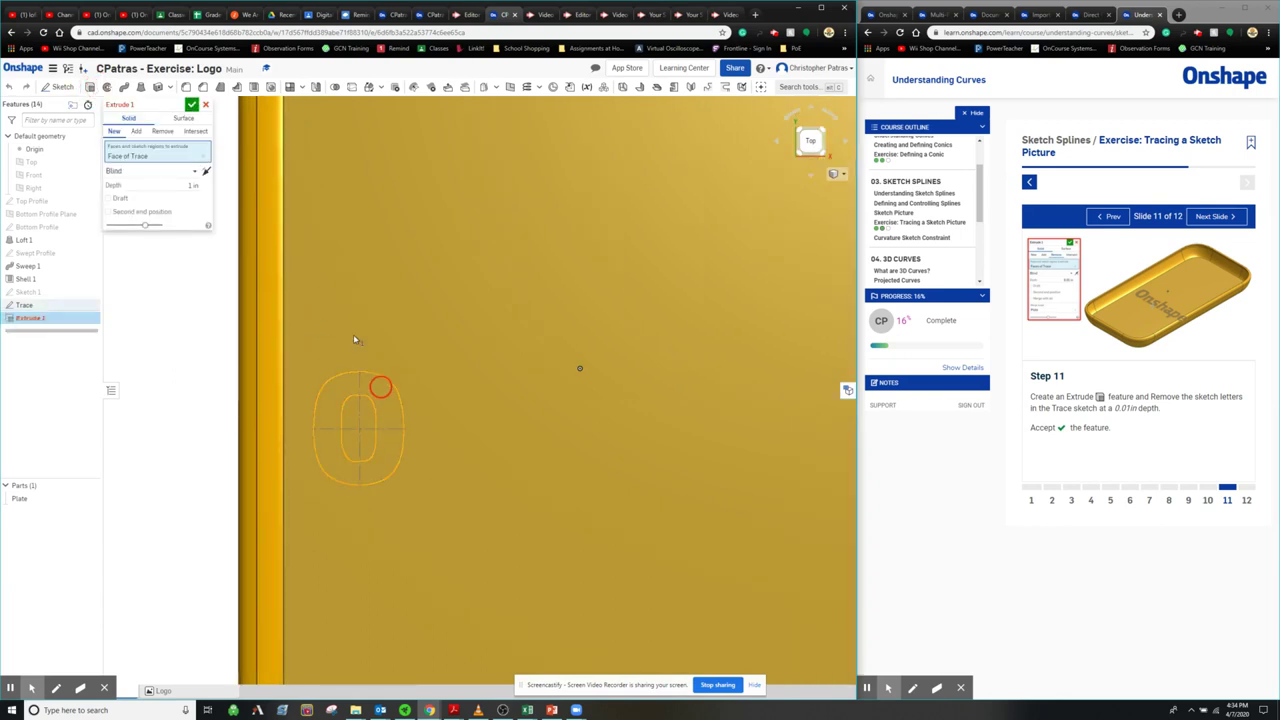
click(162, 131)
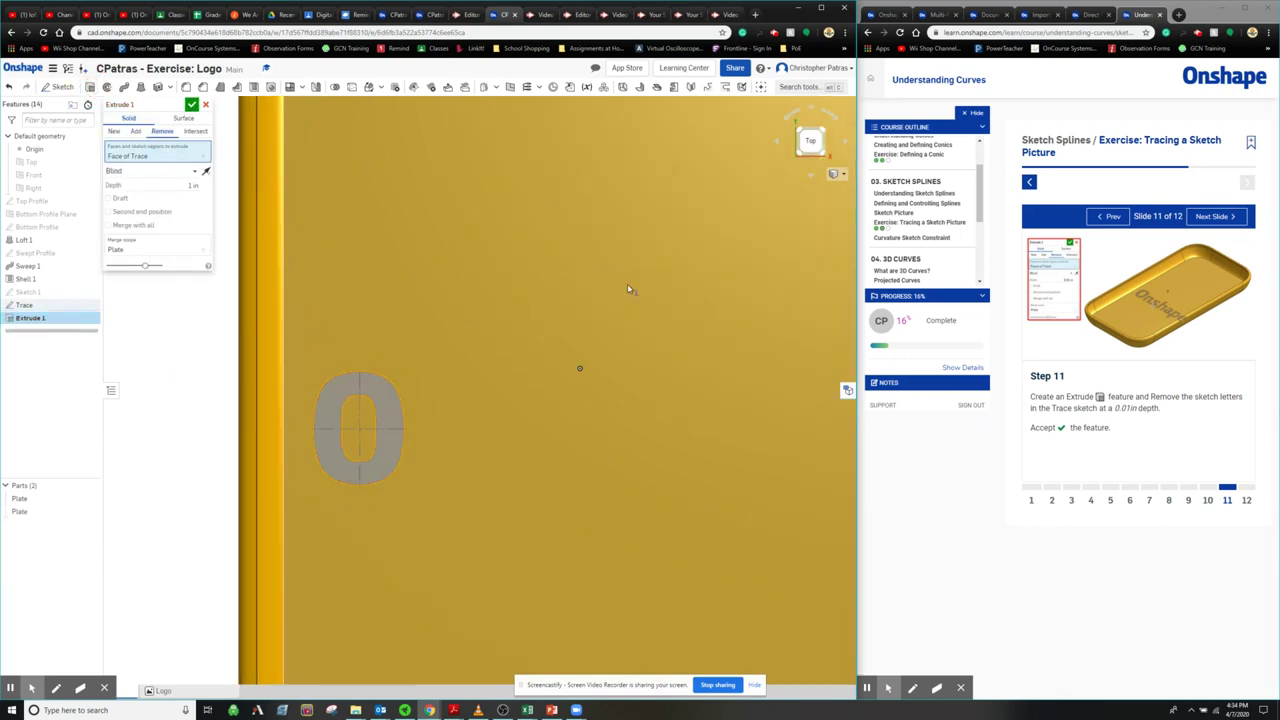
scroll(660, 335, down, 1)
mouse_move(560, 393)
right_down()
mouse_move(631, 443)
mouse_move(547, 453)
mouse_move(560, 451)
mouse_move(588, 620)
right_up()
click(190, 185)
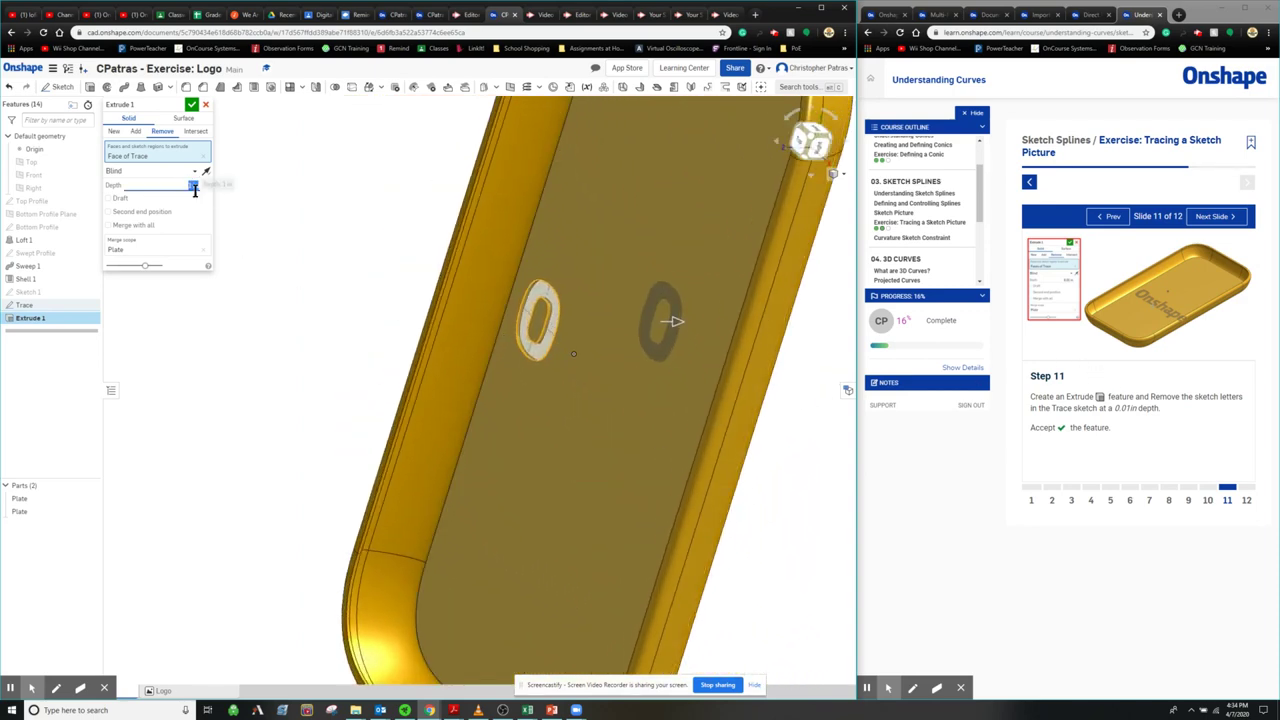
text(0.01)
key(Return)
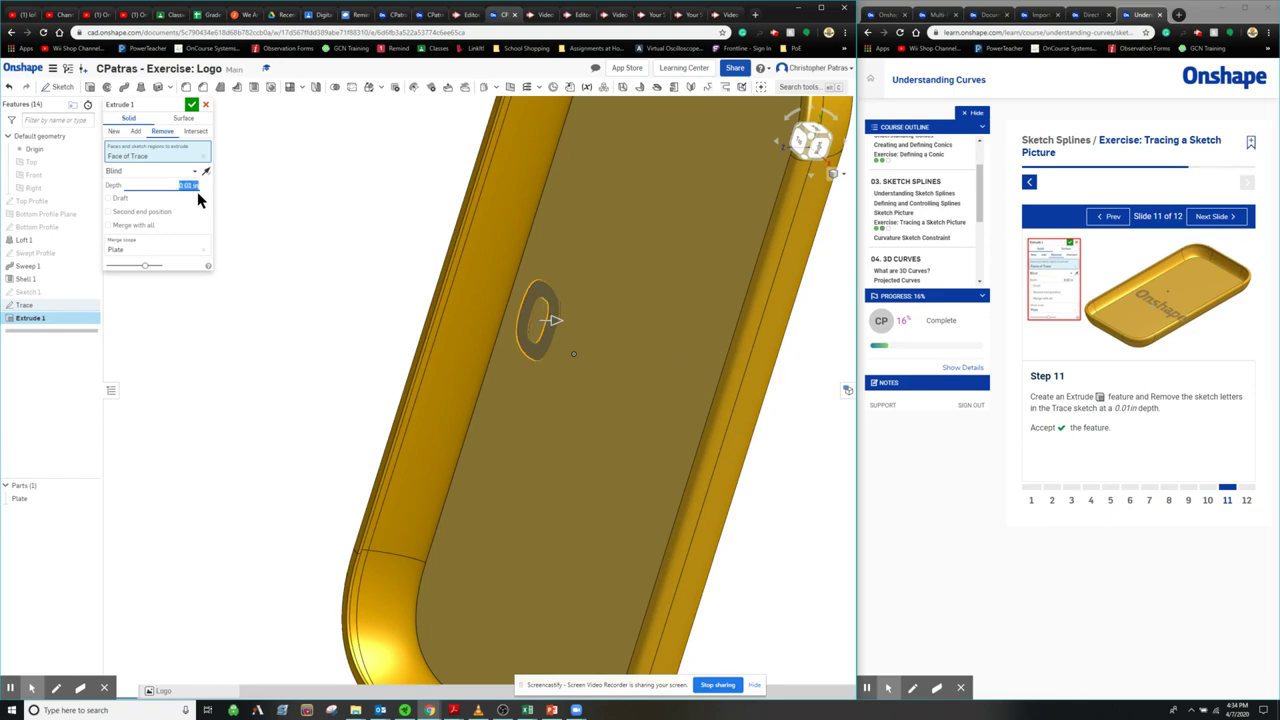
right_drag(618, 360, 654, 346)
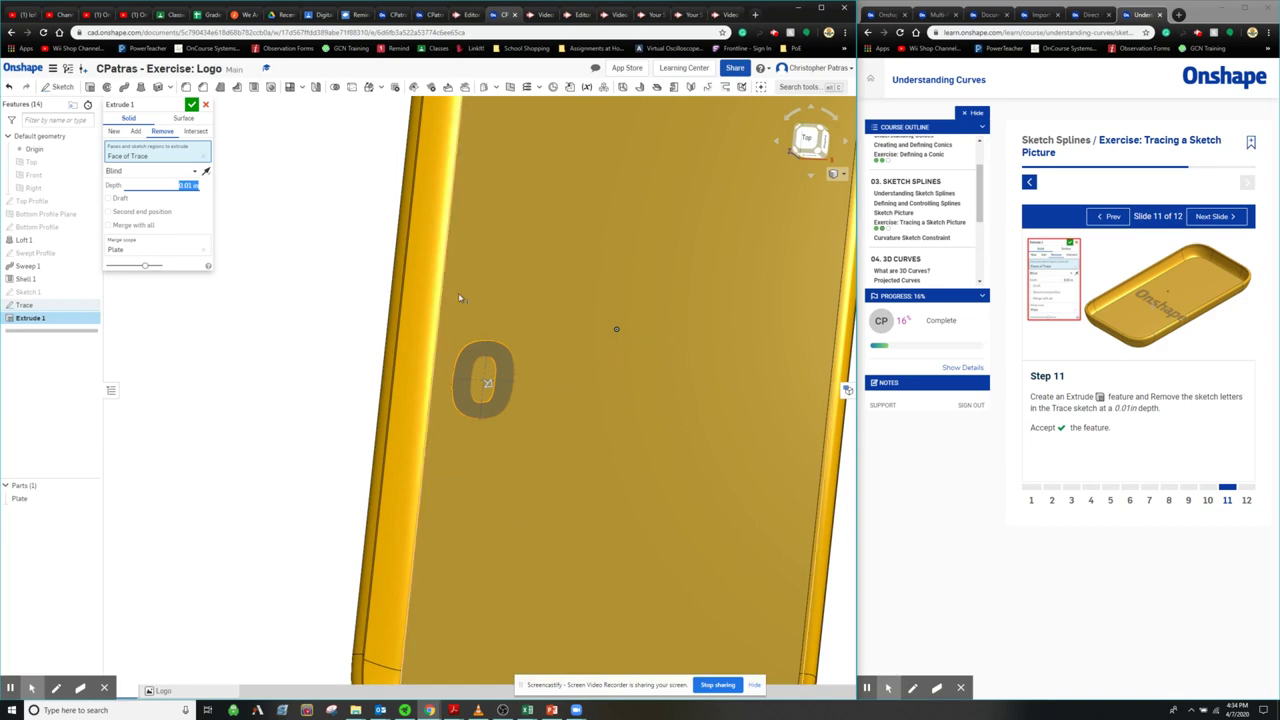
click(191, 104)
right_drag(268, 326, 271, 343)
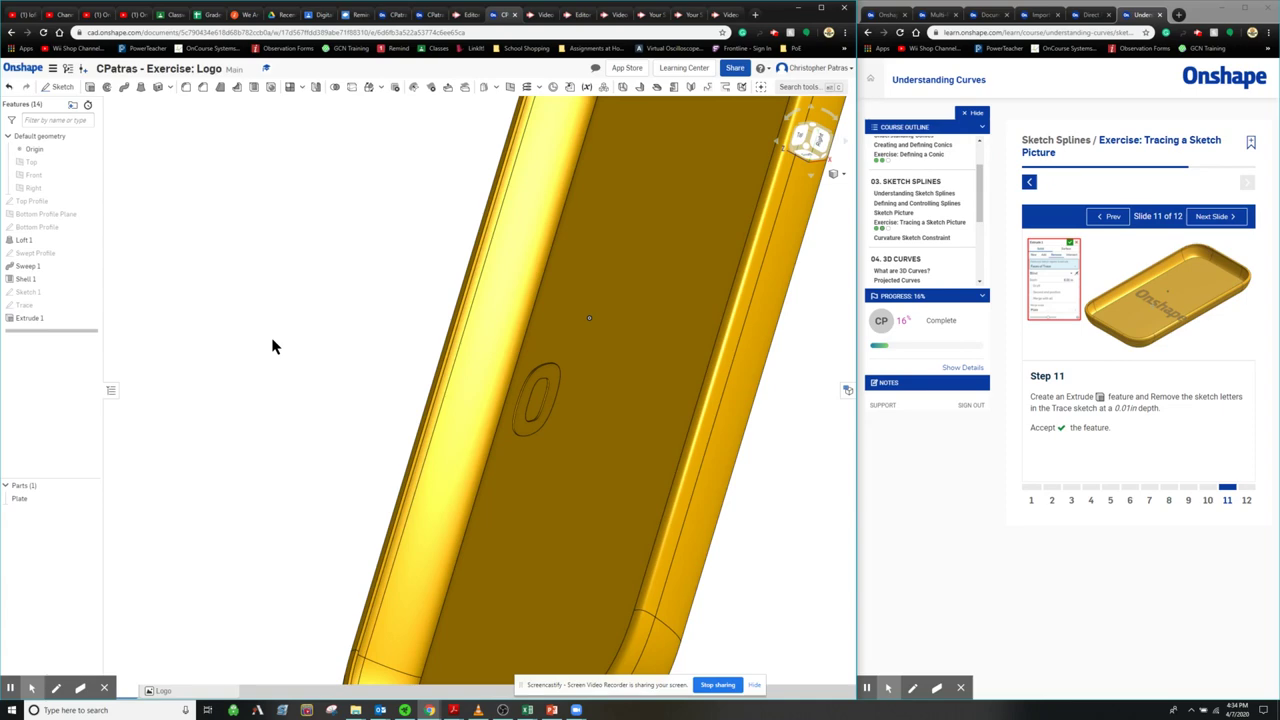
click(809, 137)
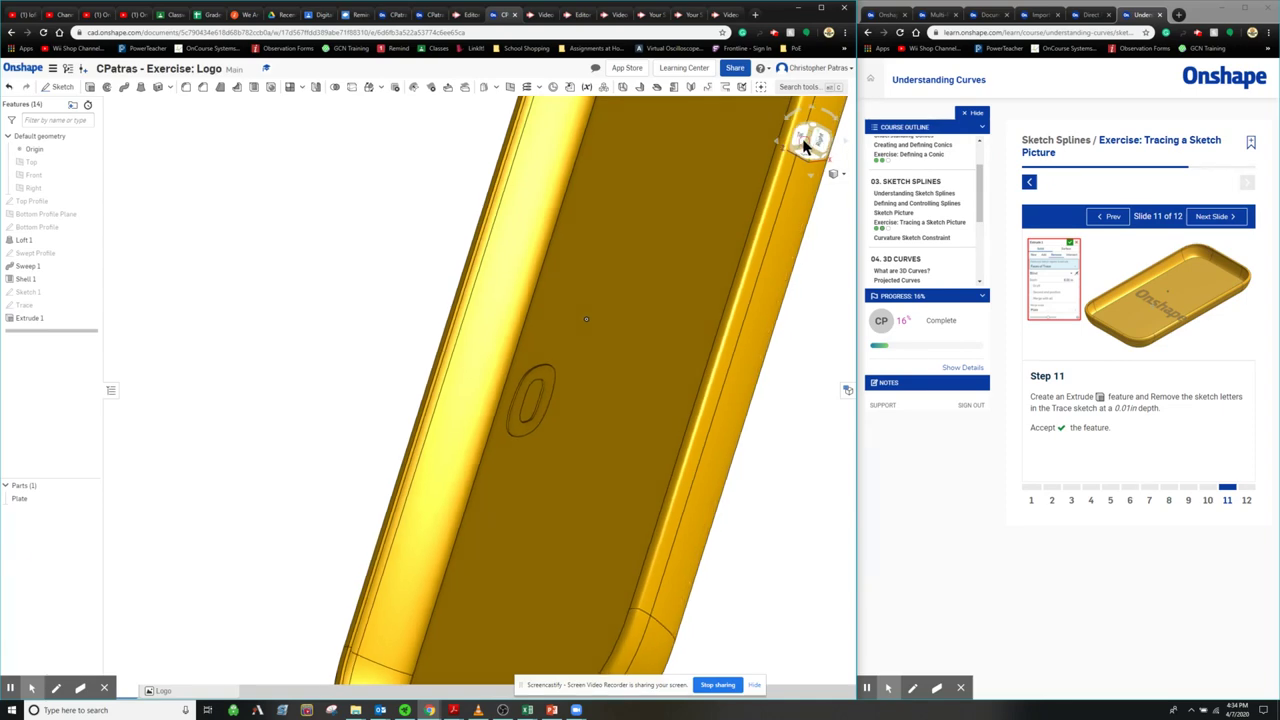
click(806, 135)
scroll(376, 472, up, 5)
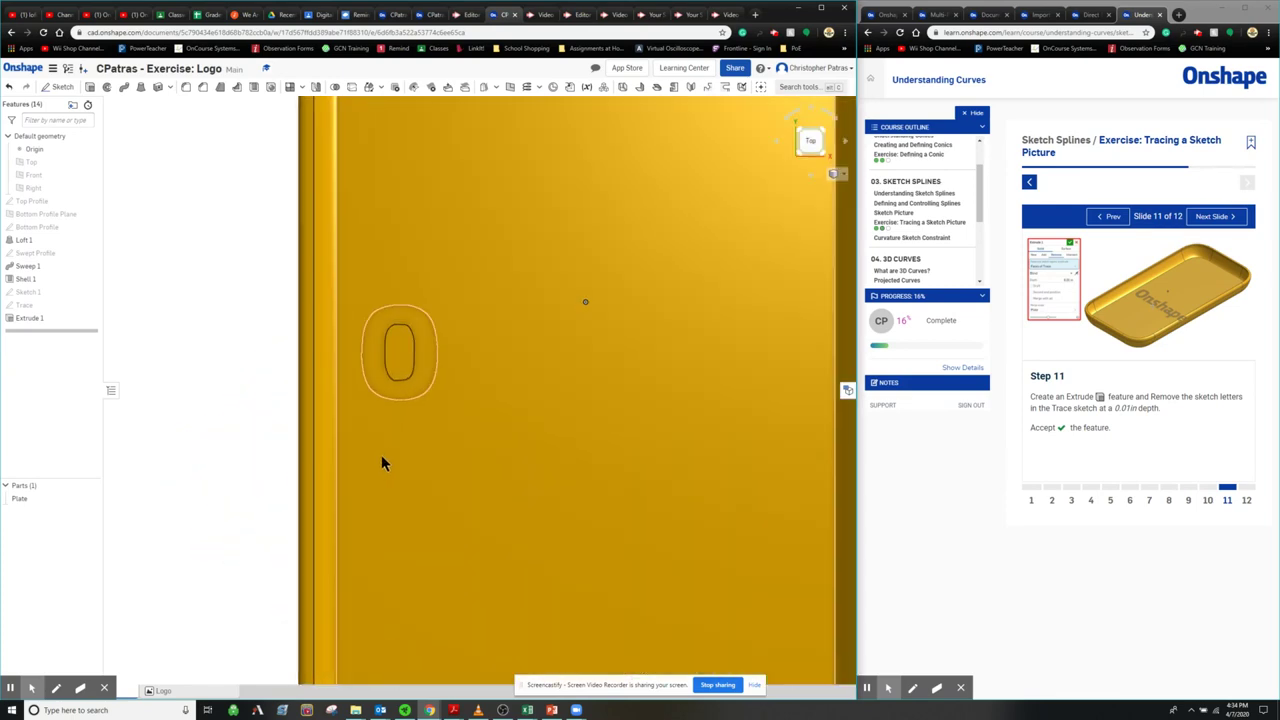
scroll(406, 432, down, 5)
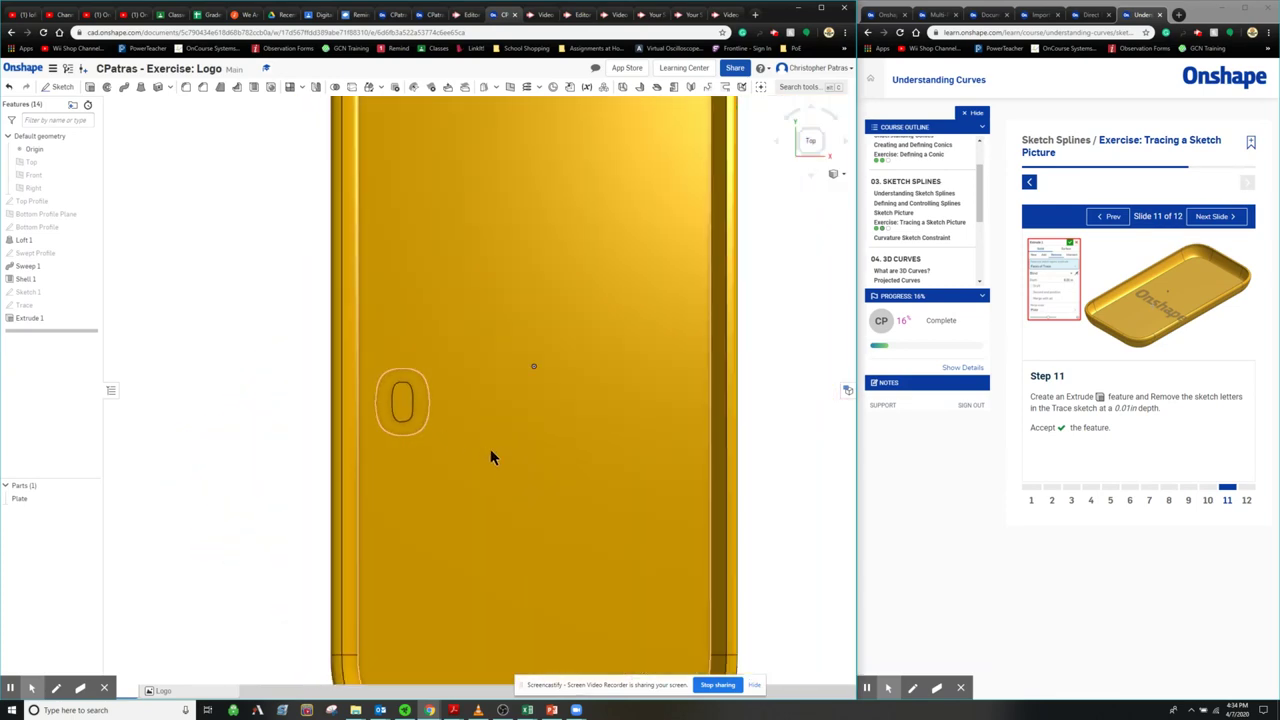
scroll(420, 480, down, 2)
middle_drag(284, 514, 286, 486)
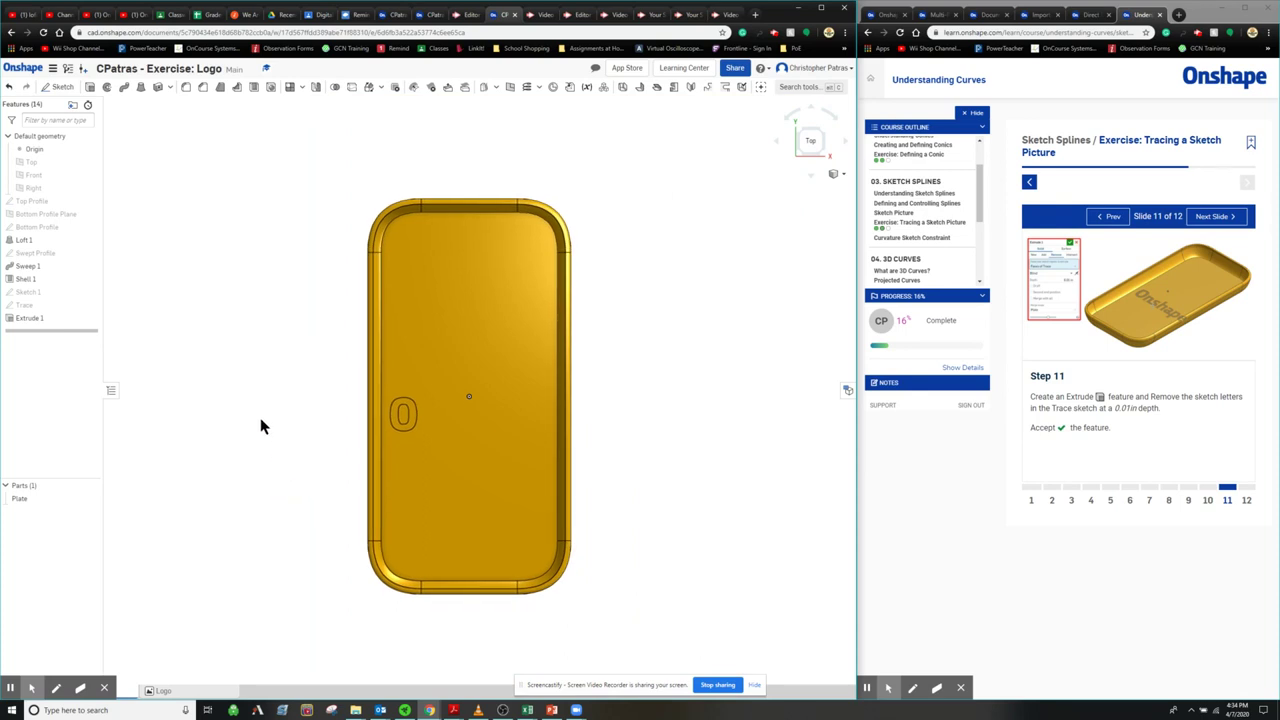
scroll(260, 427, up, 3)
scroll(540, 425, up, 2)
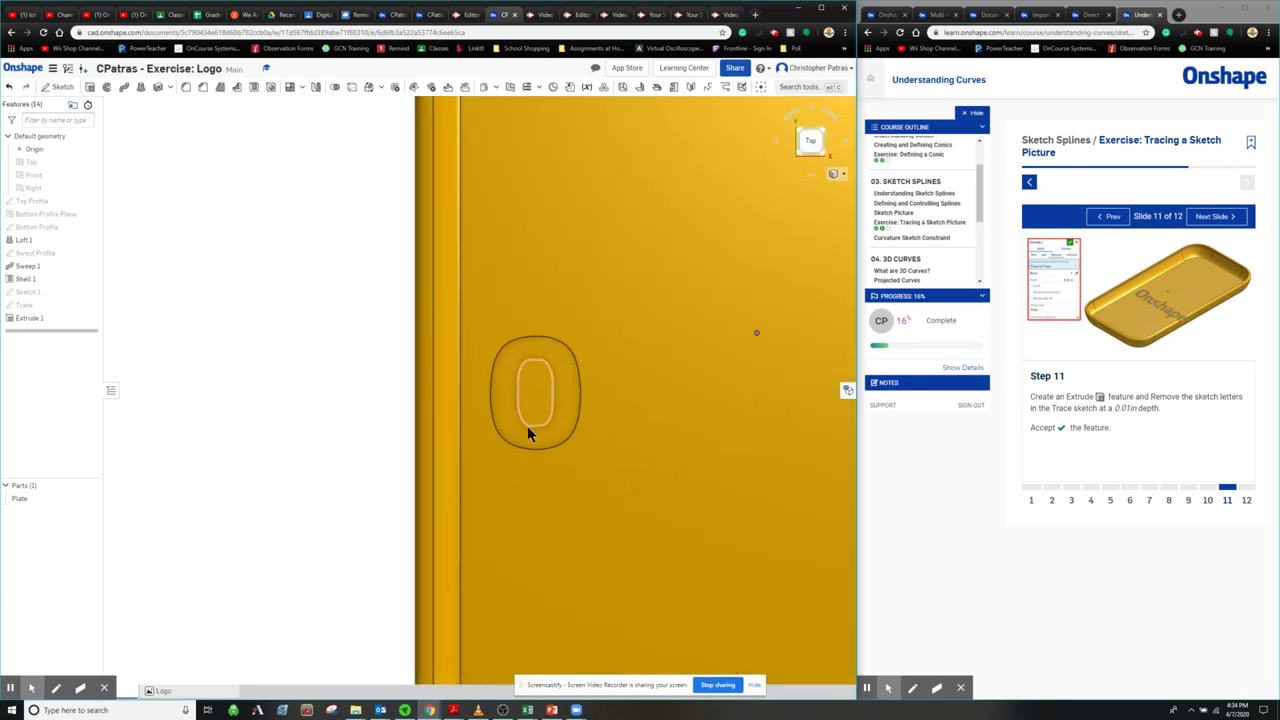
scroll(528, 428, up, 2)
scroll(530, 430, down, 4)
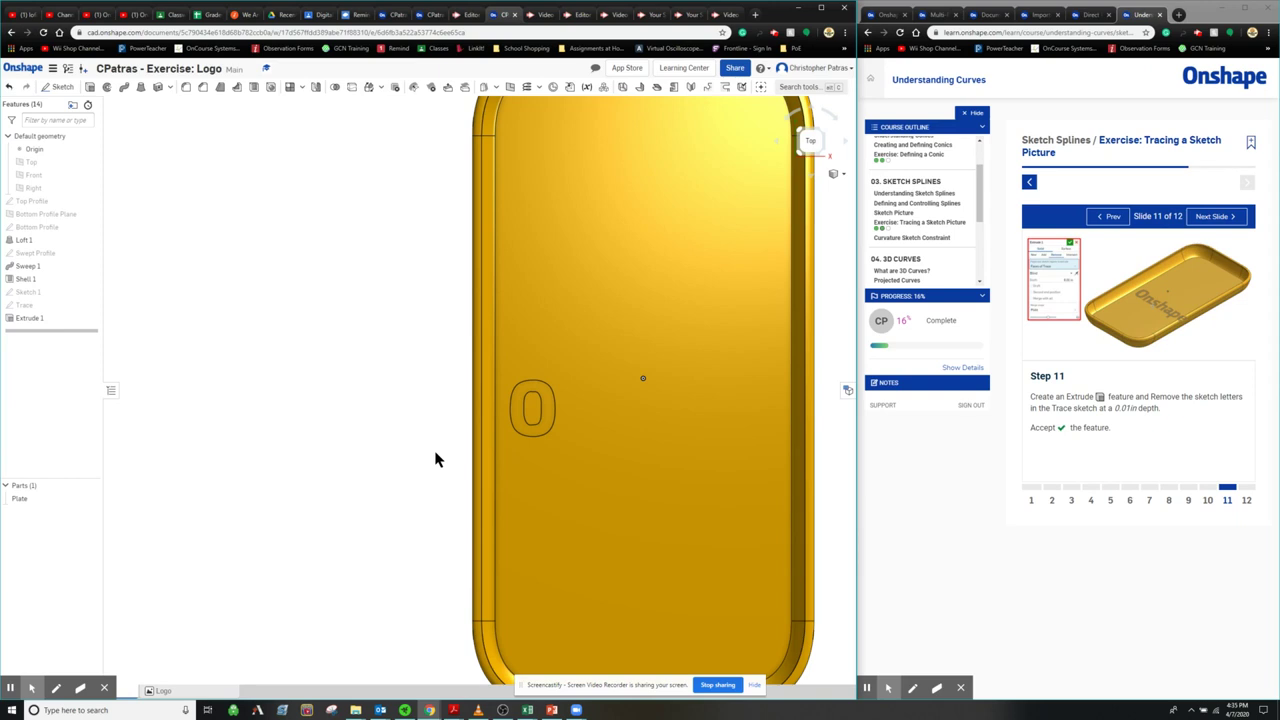
scroll(444, 447, up, 4)
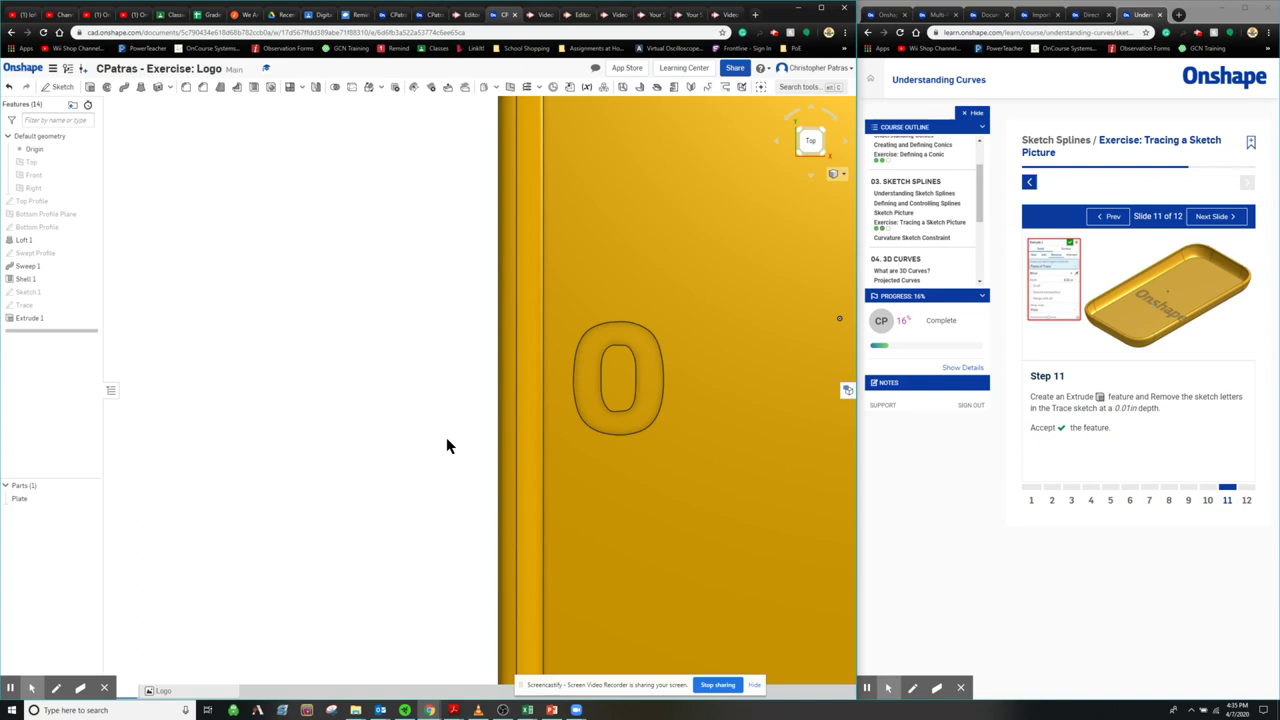
click(1237, 212)
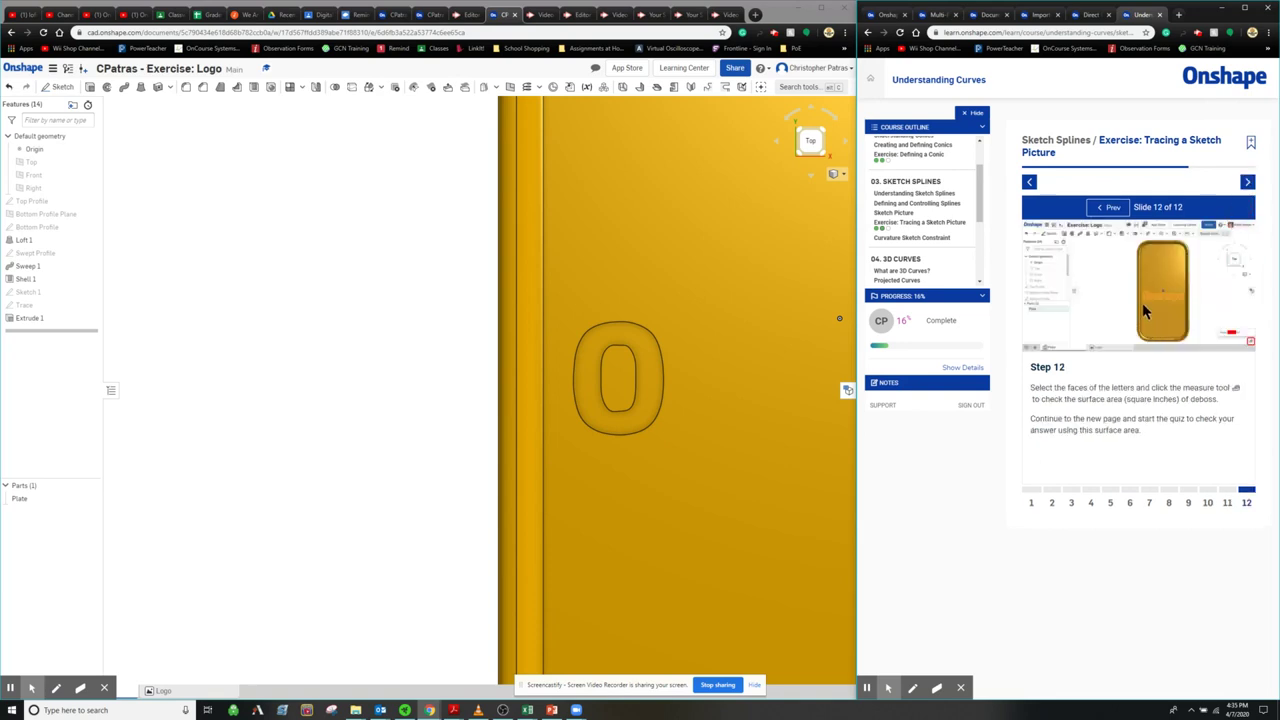
click(1100, 209)
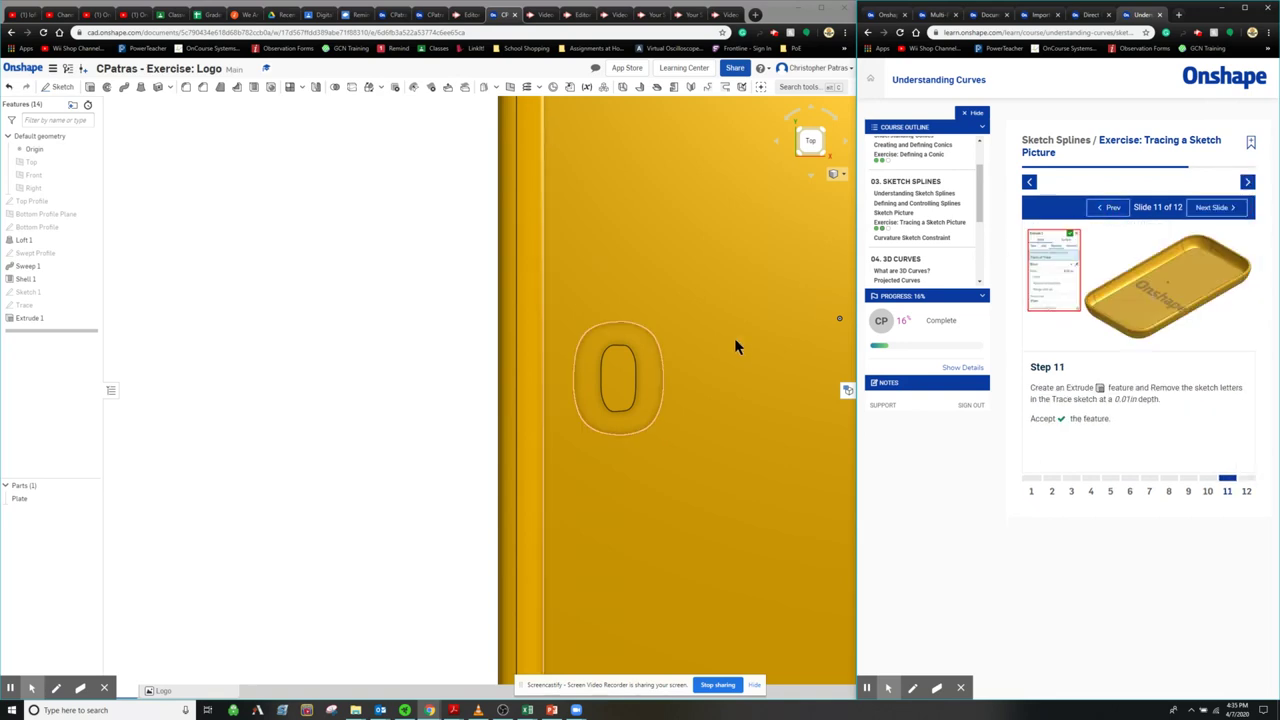